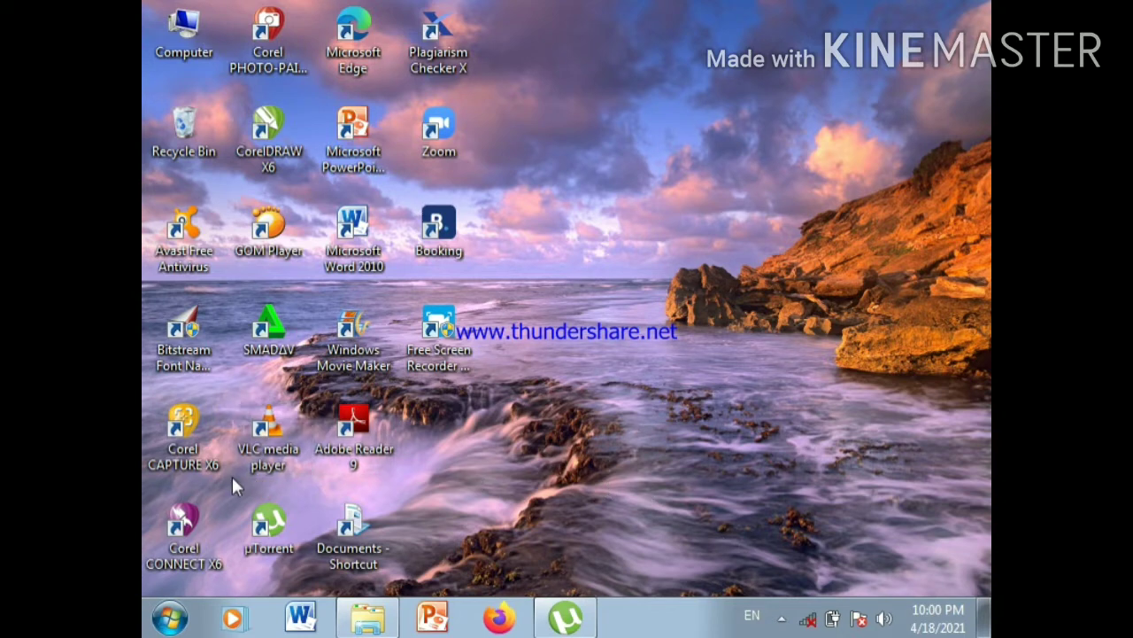
Open Paint and draw a wide black oval about 199 × 111 px in the lower-right part of the canvas
{"action": "left_click", "coordinate": [172, 620]}
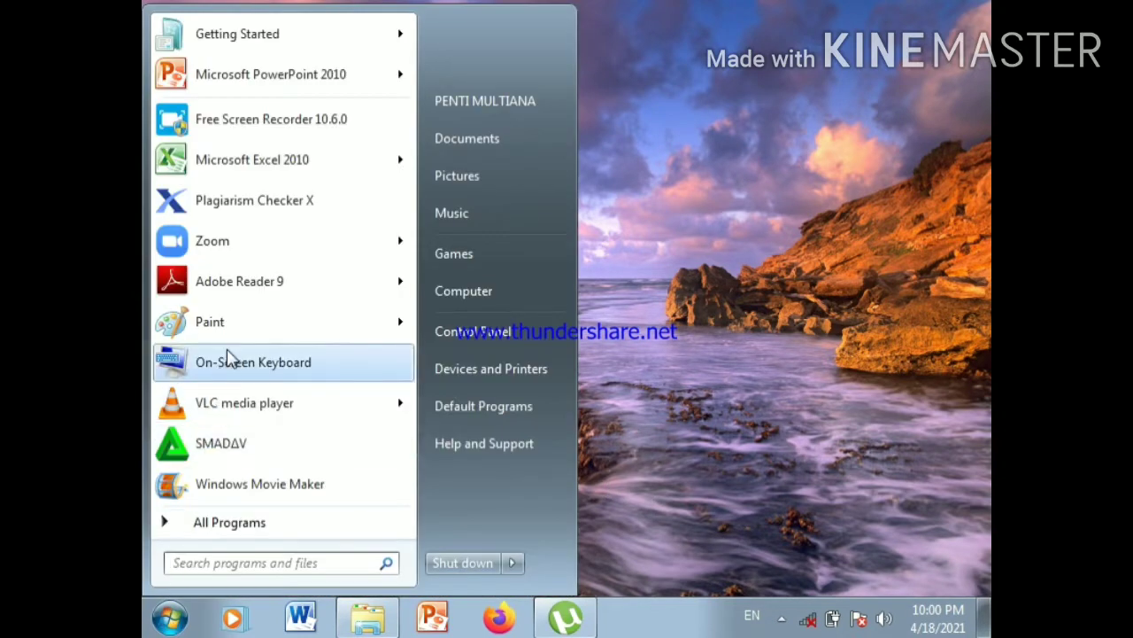
{"action": "left_click", "coordinate": [235, 326]}
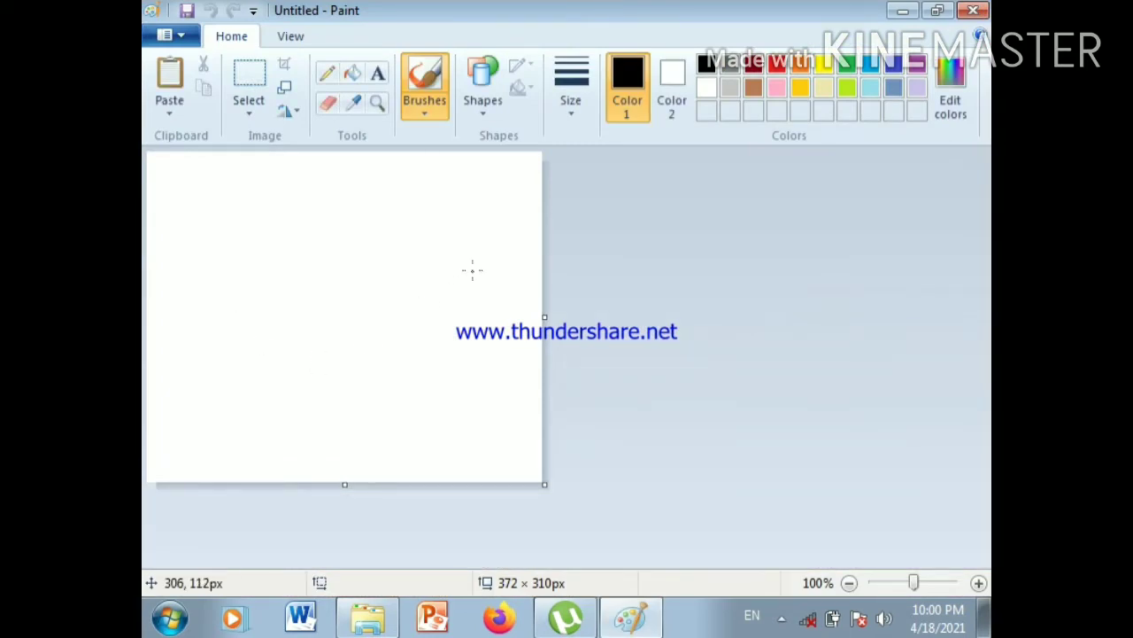
{"action": "left_click", "coordinate": [484, 126]}
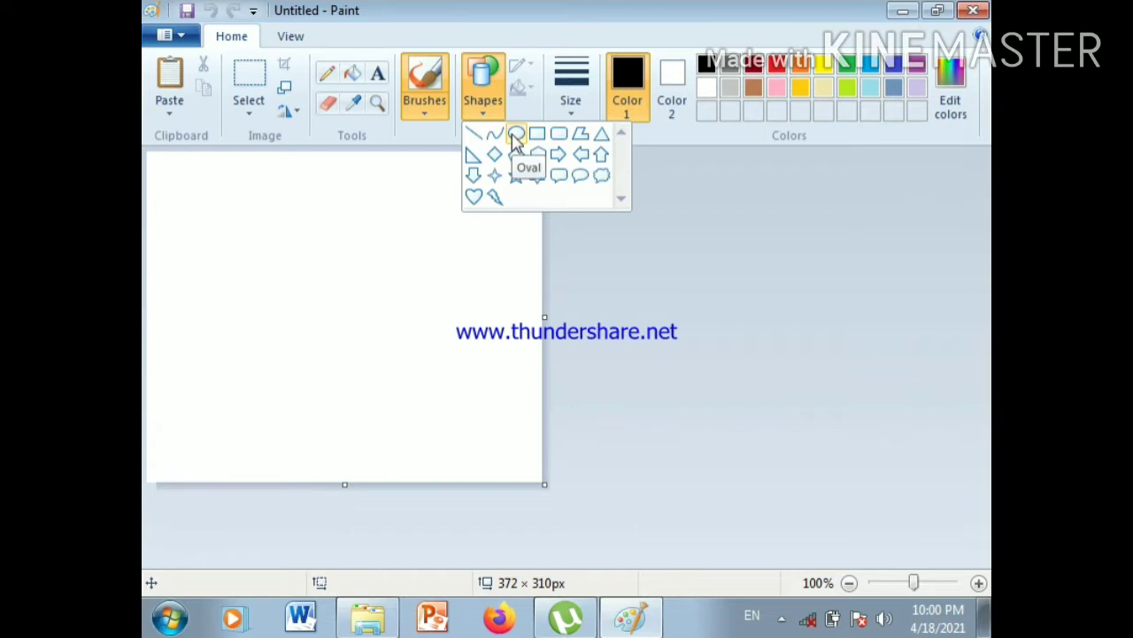
{"action": "left_click", "coordinate": [515, 134]}
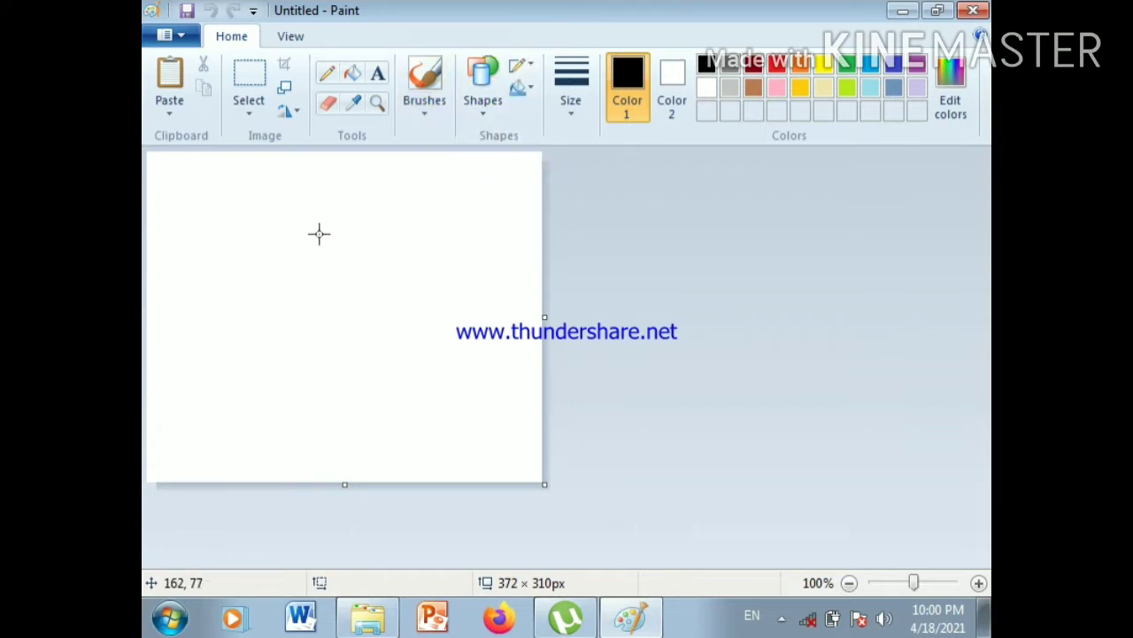
{"action": "left_click_drag", "start_coordinate": [283, 267], "coordinate": [493, 384]}
{"action": "left_click_drag", "start_coordinate": [387, 311], "coordinate": [407, 342]}
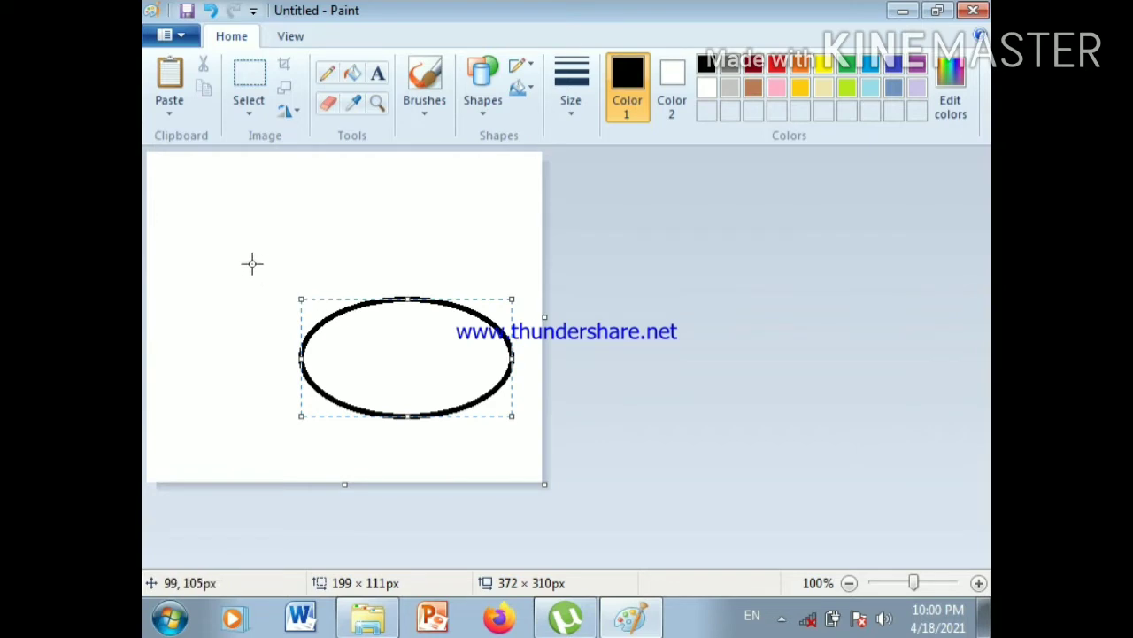
Draw an upright oval about 98 × 135 px and place it overlapping the wide oval's left end
{"action": "mouse_move", "coordinate": [250, 245]}
{"action": "left_mouse_down"}
{"action": "mouse_move", "coordinate": [278, 438]}
{"action": "mouse_move", "coordinate": [357, 446]}
{"action": "mouse_move", "coordinate": [377, 415]}
{"action": "mouse_move", "coordinate": [358, 393]}
{"action": "left_mouse_up"}
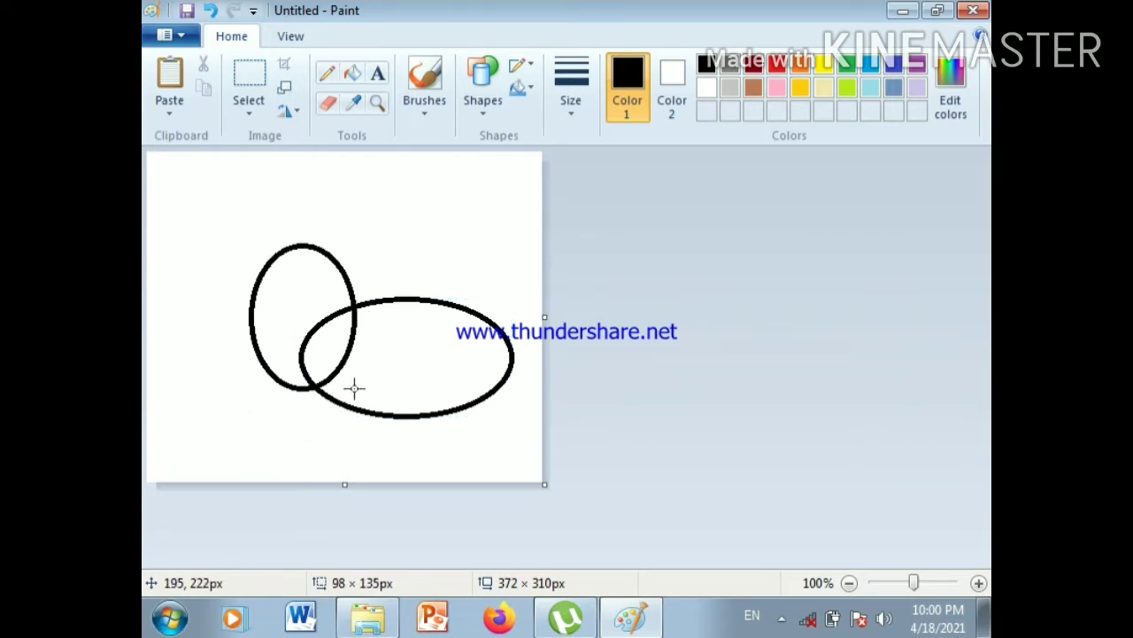
{"action": "left_click_drag", "start_coordinate": [320, 271], "coordinate": [315, 307]}
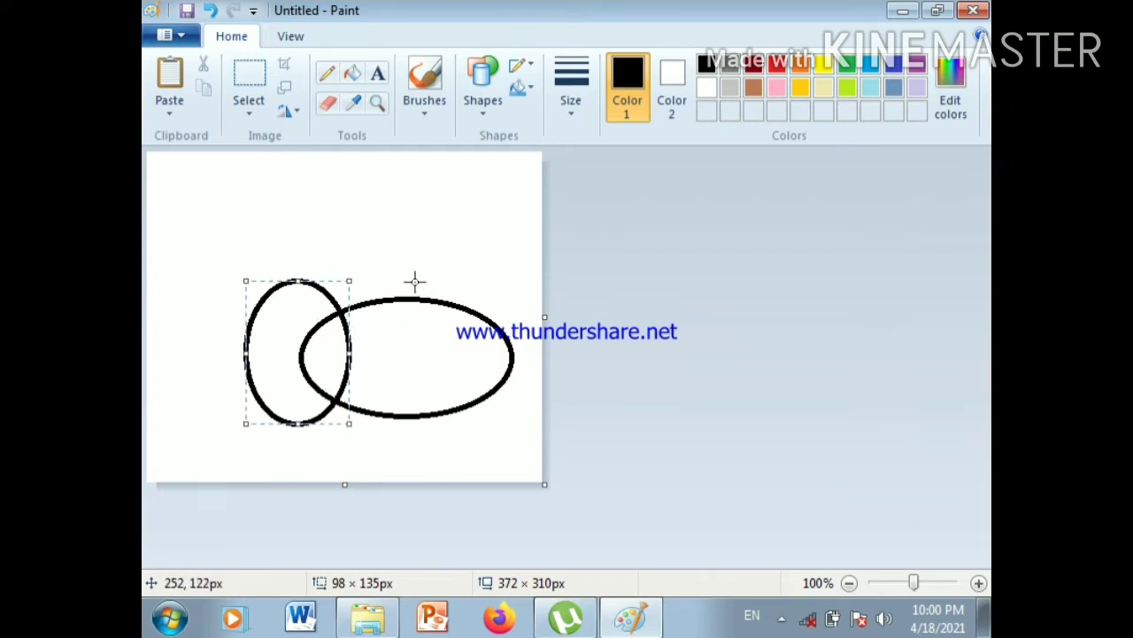
{"action": "left_click", "coordinate": [403, 234]}
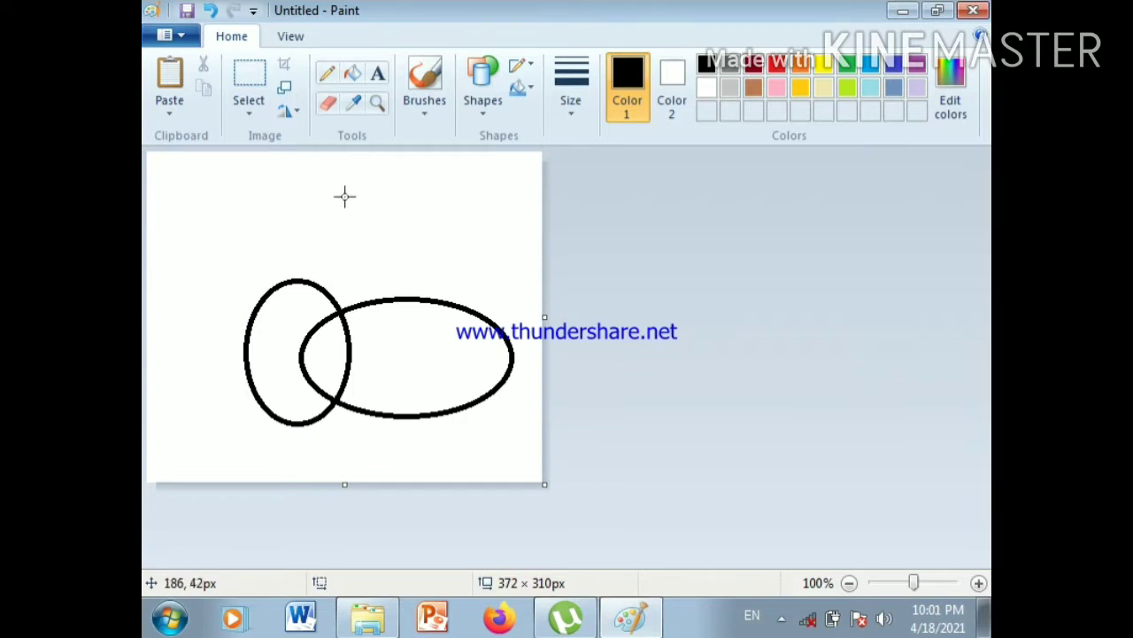
Move both ovals together toward the canvas's lower left and erase the wide oval's arc inside the upright oval
{"action": "left_click", "coordinate": [265, 89]}
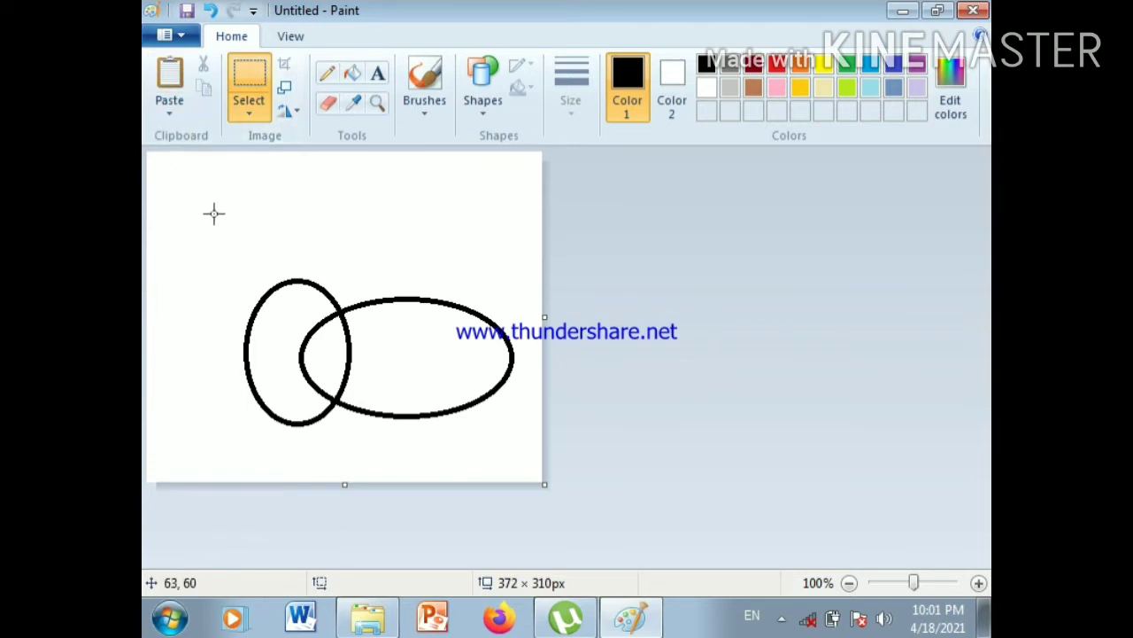
{"action": "left_click_drag", "start_coordinate": [201, 213], "coordinate": [532, 459]}
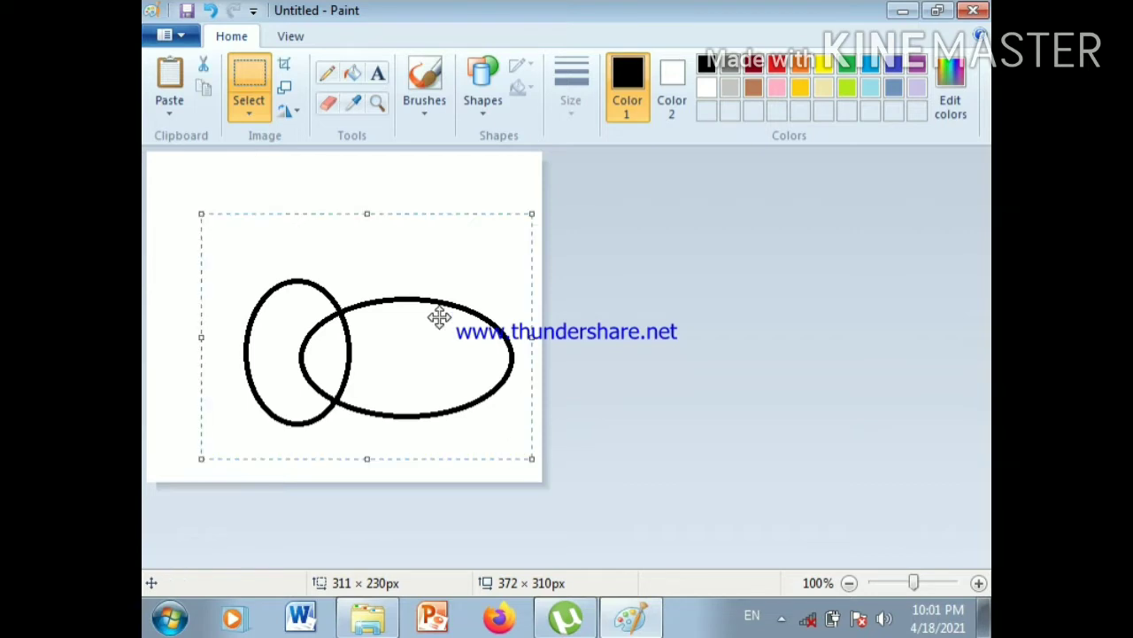
{"action": "left_click_drag", "start_coordinate": [429, 331], "coordinate": [388, 356]}
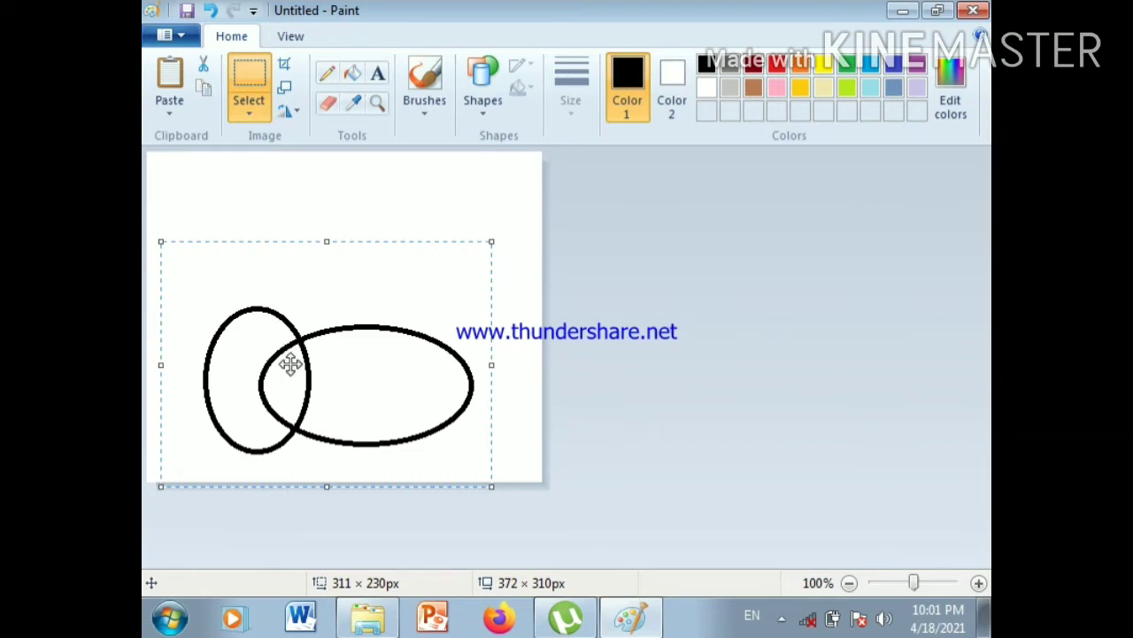
{"action": "left_click", "coordinate": [326, 105]}
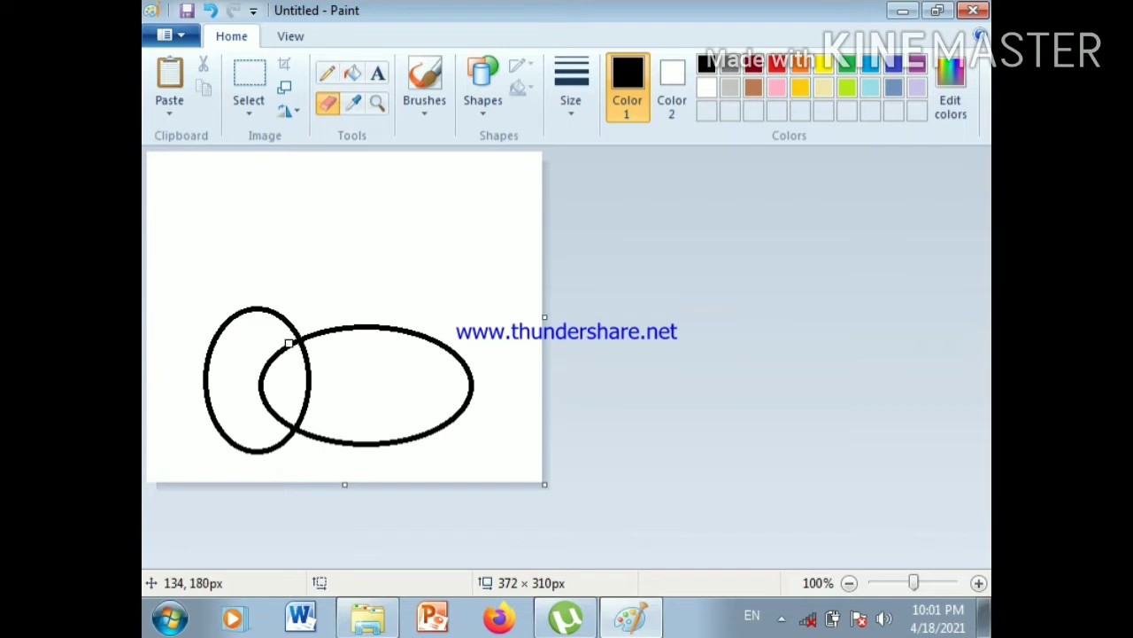
{"action": "mouse_move", "coordinate": [290, 344]}
{"action": "left_mouse_down"}
{"action": "mouse_move", "coordinate": [259, 374]}
{"action": "mouse_move", "coordinate": [263, 390]}
{"action": "mouse_move", "coordinate": [267, 367]}
{"action": "mouse_move", "coordinate": [257, 395]}
{"action": "mouse_move", "coordinate": [284, 421]}
{"action": "left_mouse_up"}
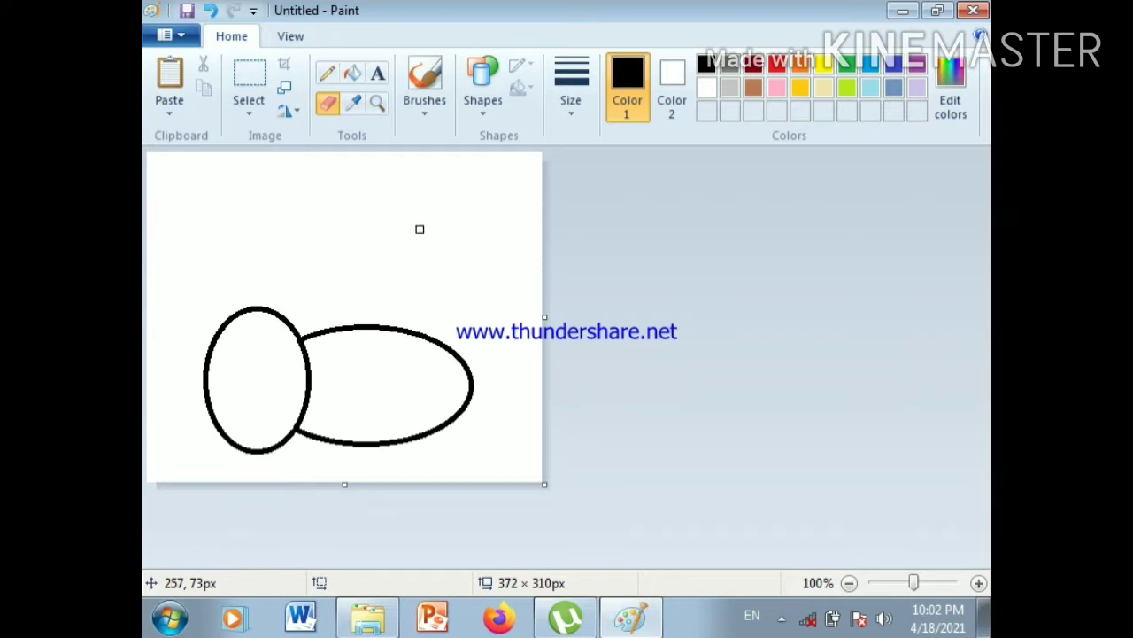
Draw a looped wing with the Curve shape, leaning left and open at its lower end, and place it above the wide oval
{"action": "left_click", "coordinate": [486, 116]}
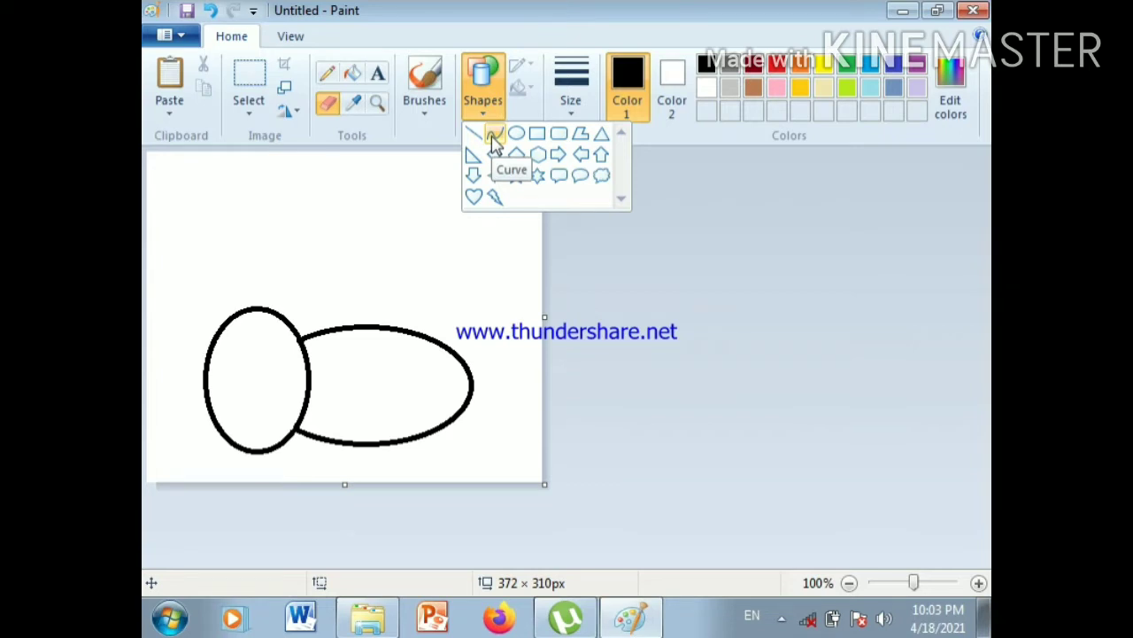
{"action": "left_click", "coordinate": [494, 145]}
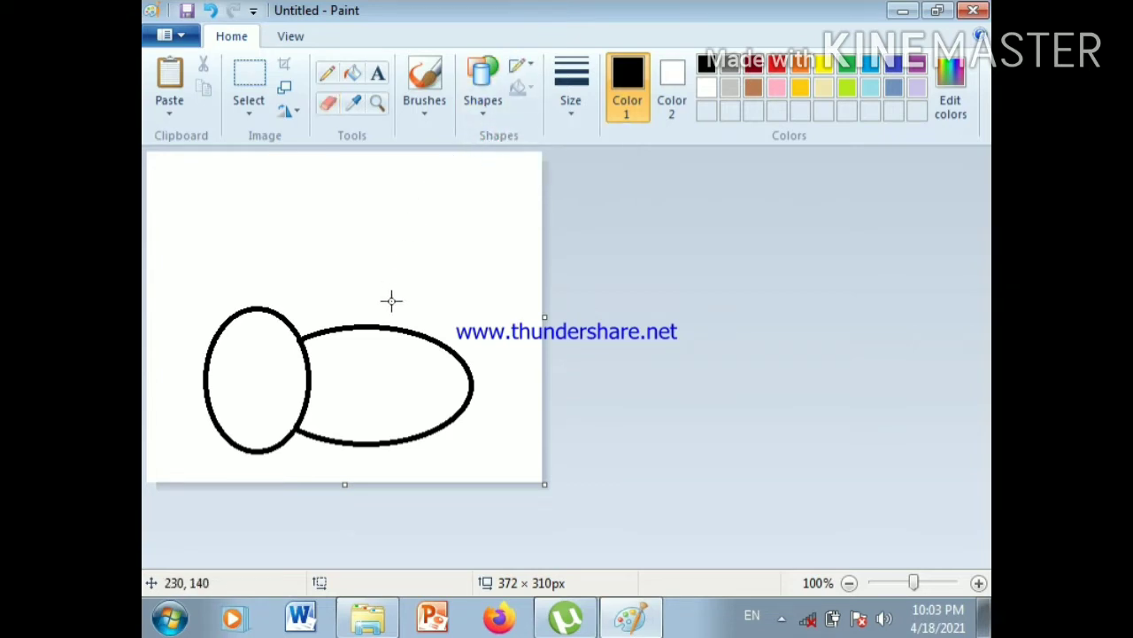
{"action": "left_click_drag", "start_coordinate": [381, 286], "coordinate": [362, 167]}
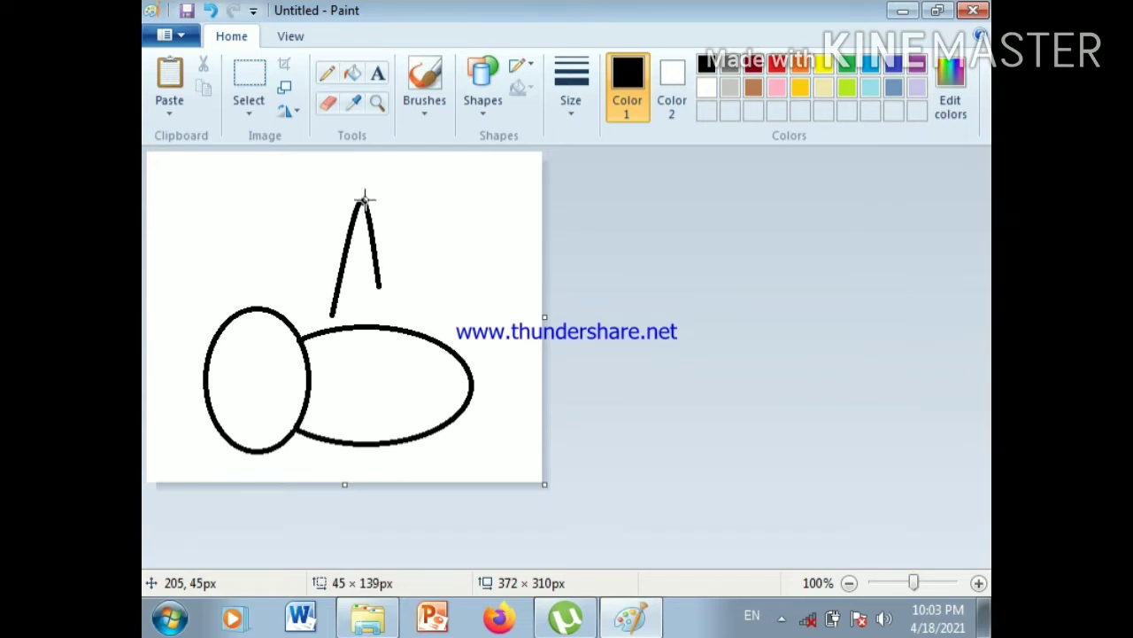
{"action": "left_click_drag", "start_coordinate": [364, 199], "coordinate": [218, 142]}
{"action": "mouse_move", "coordinate": [324, 228]}
{"action": "left_mouse_down"}
{"action": "mouse_move", "coordinate": [354, 206]}
{"action": "mouse_move", "coordinate": [333, 211]}
{"action": "left_mouse_up"}
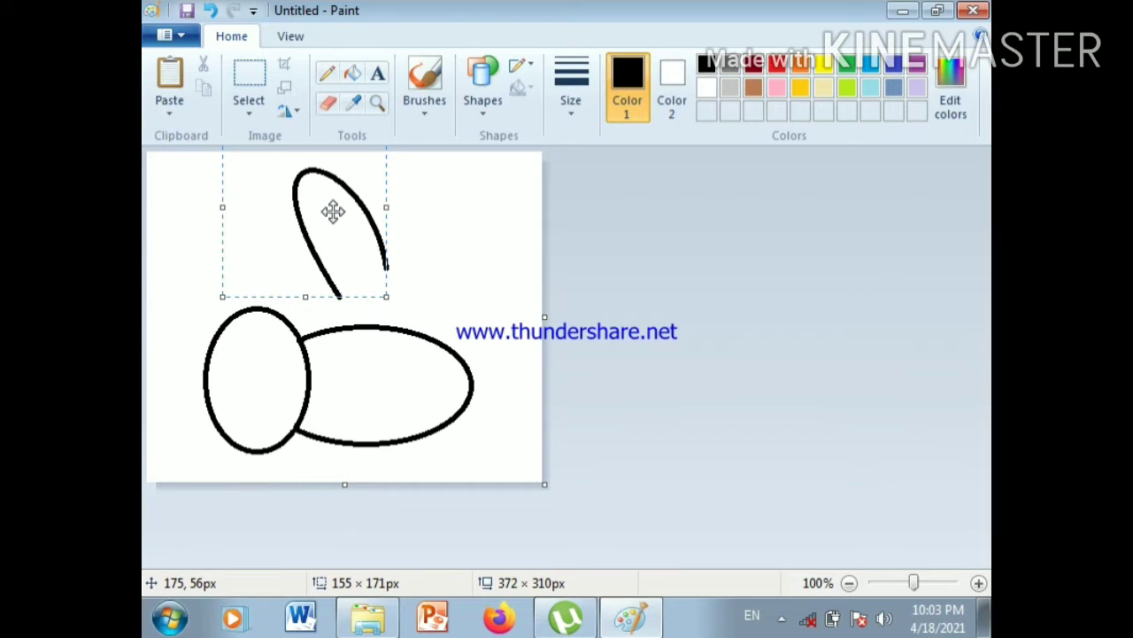
{"action": "left_click_drag", "start_coordinate": [333, 211], "coordinate": [363, 210]}
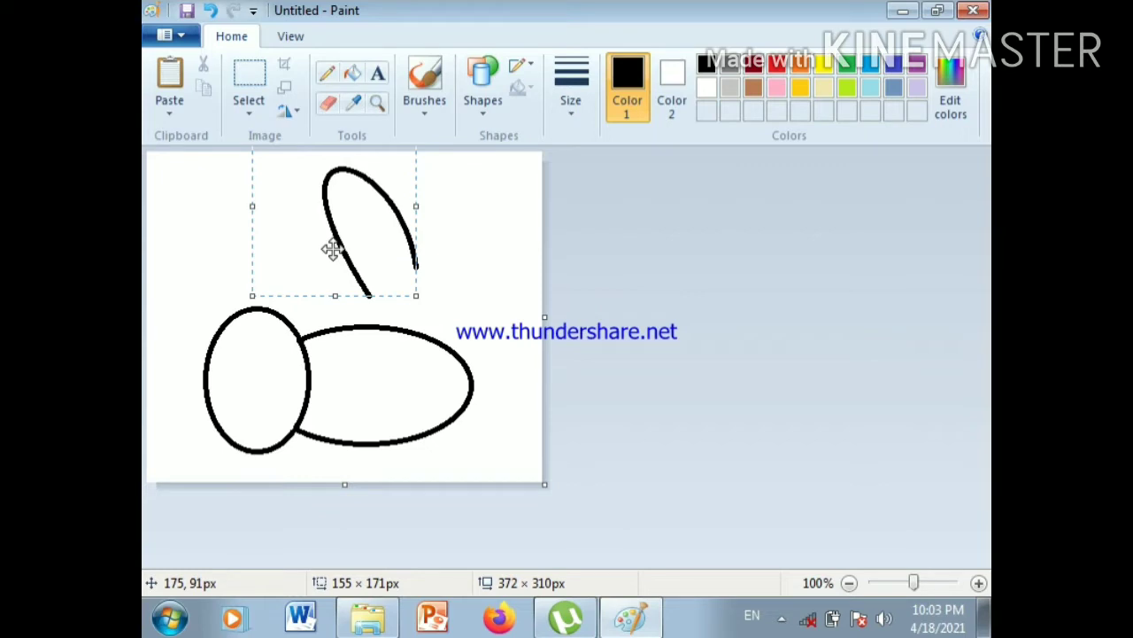
{"action": "left_click", "coordinate": [447, 220]}
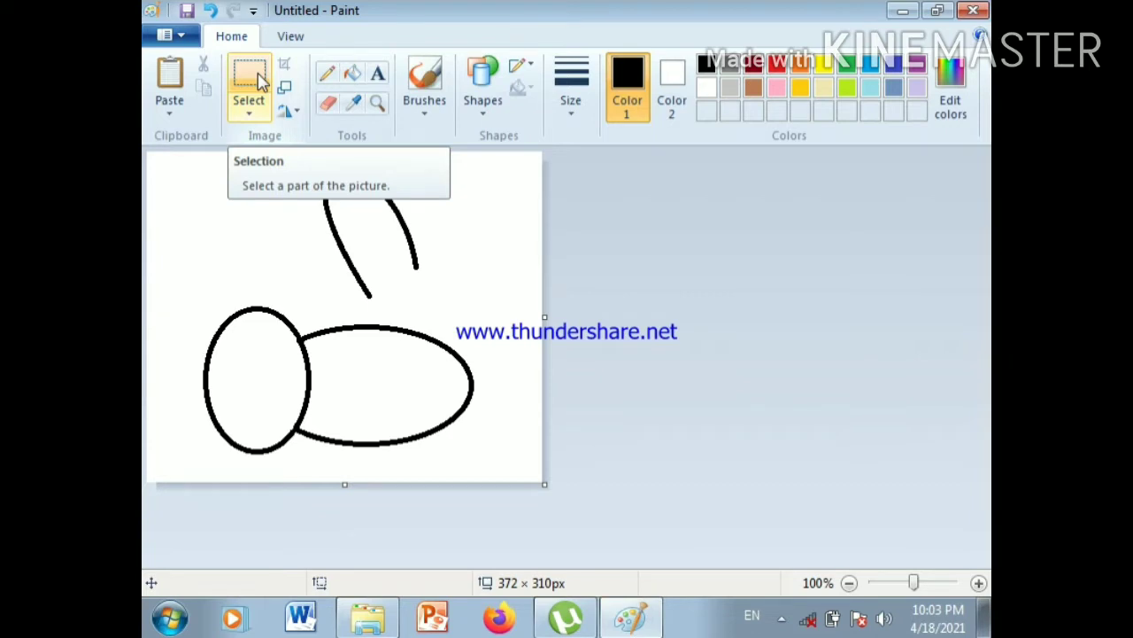
Copy the wing, paste a duplicate and flip it horizontally
{"action": "left_click", "coordinate": [251, 77]}
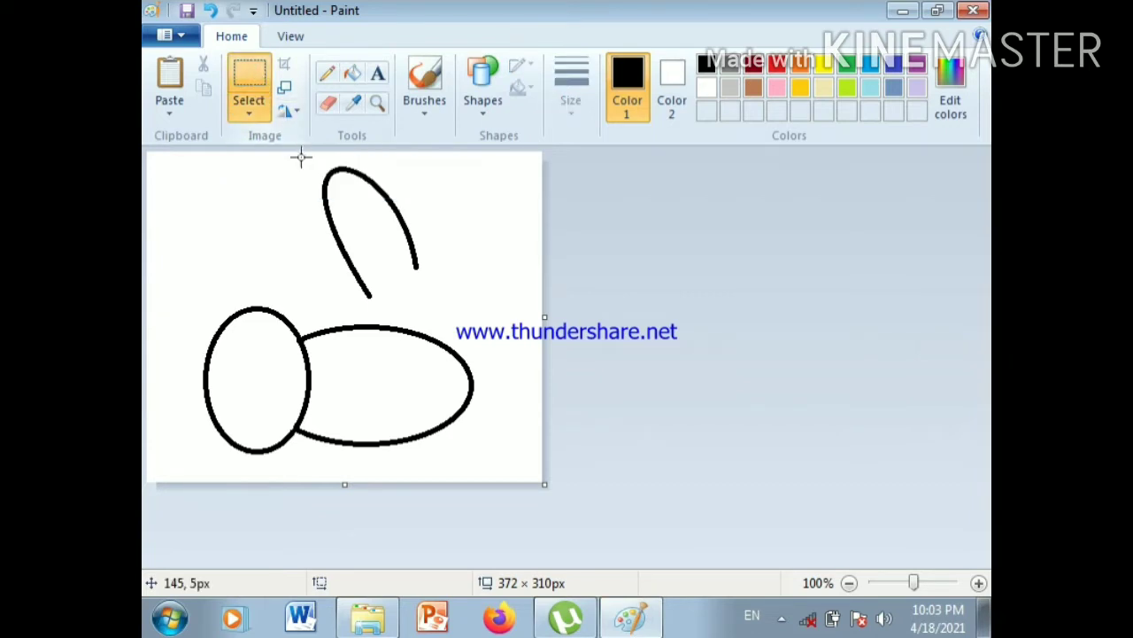
{"action": "left_click_drag", "start_coordinate": [296, 155], "coordinate": [439, 308]}
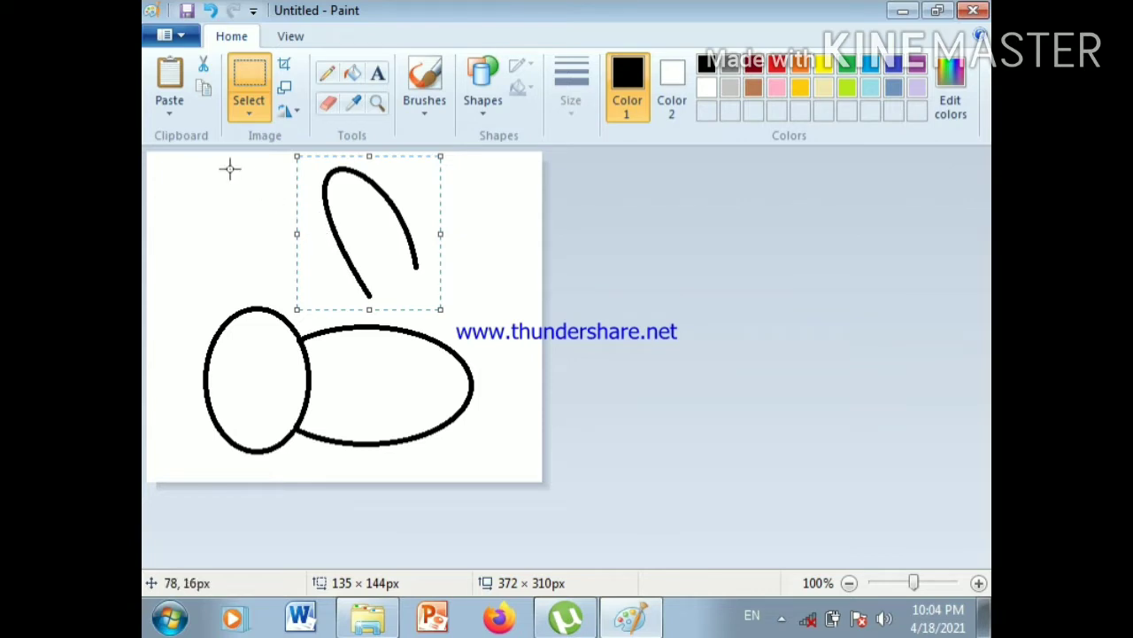
{"action": "left_click", "coordinate": [205, 97]}
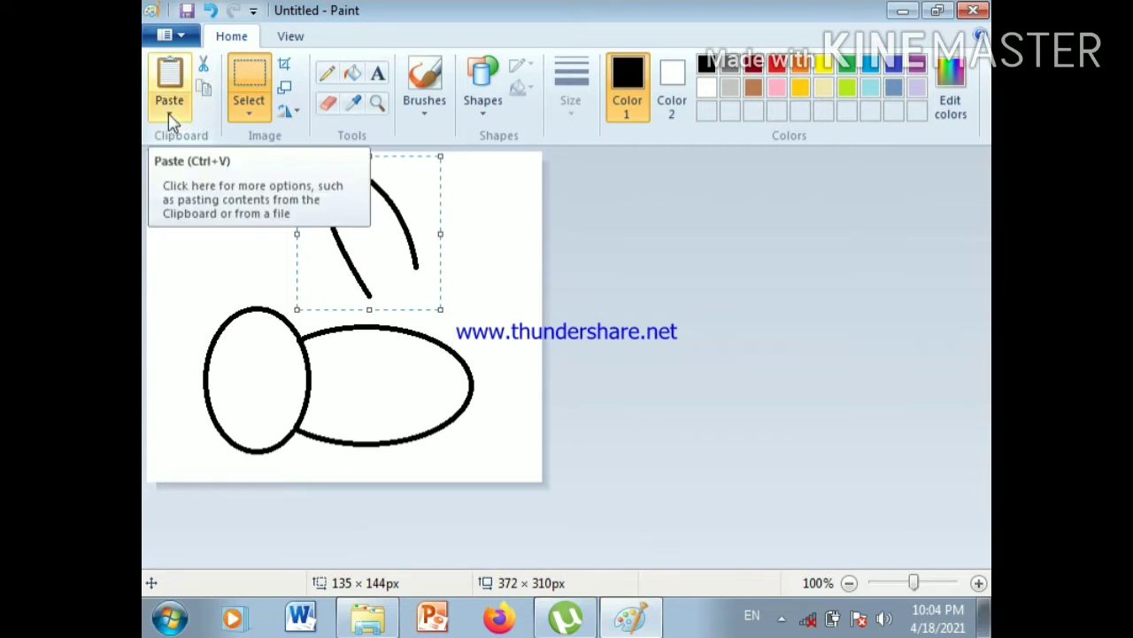
{"action": "left_click", "coordinate": [172, 122]}
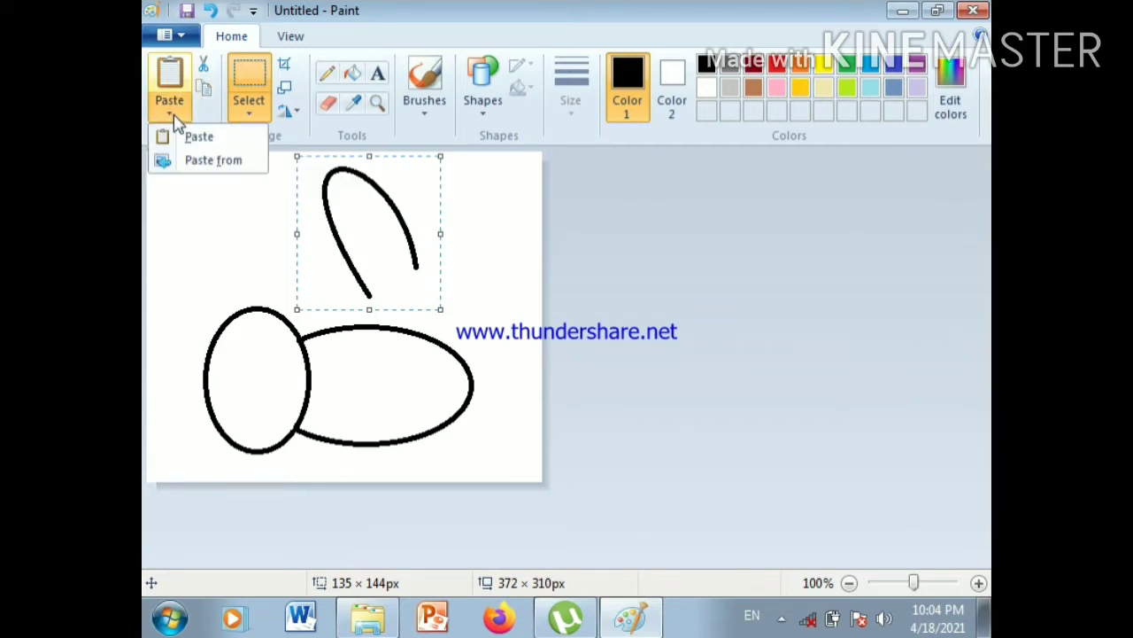
{"action": "left_click", "coordinate": [181, 141]}
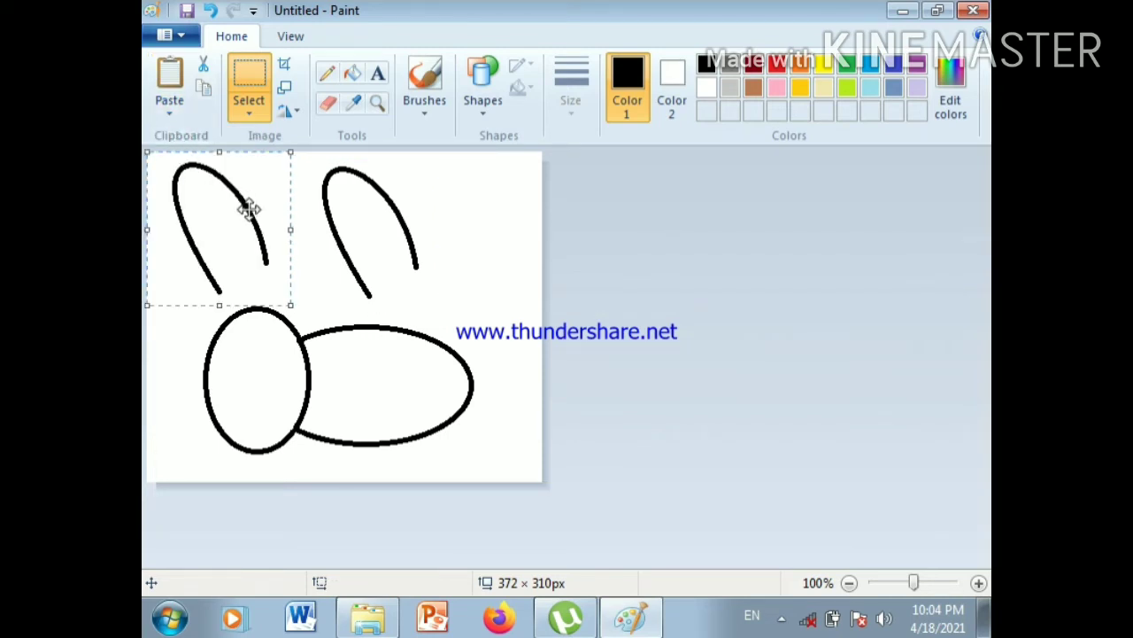
{"action": "left_click", "coordinate": [300, 122]}
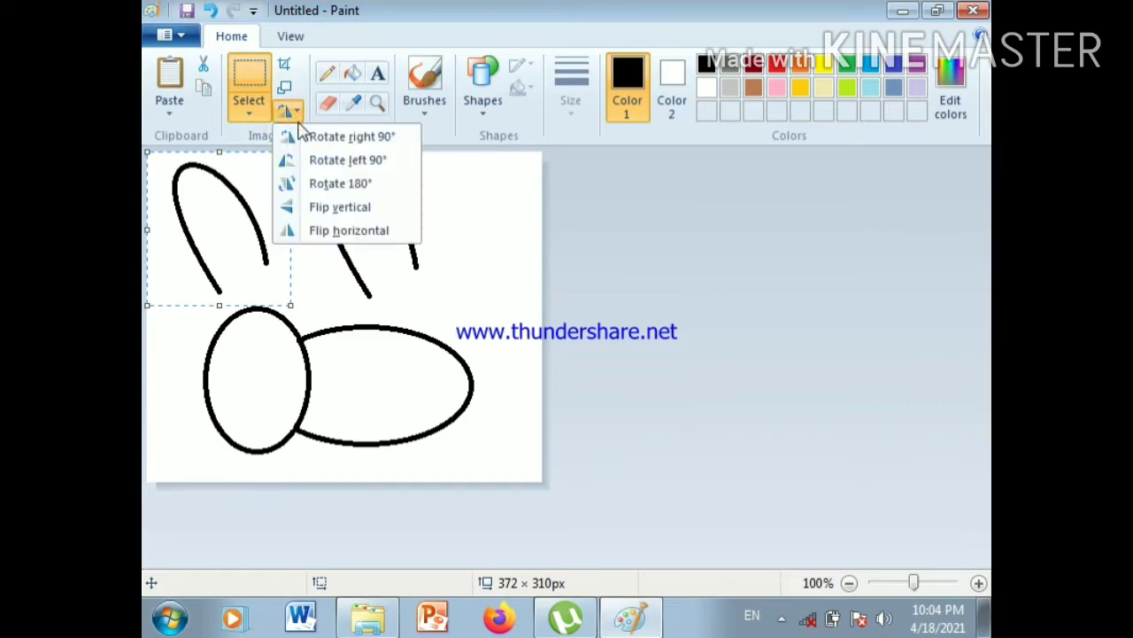
{"action": "left_click", "coordinate": [295, 230]}
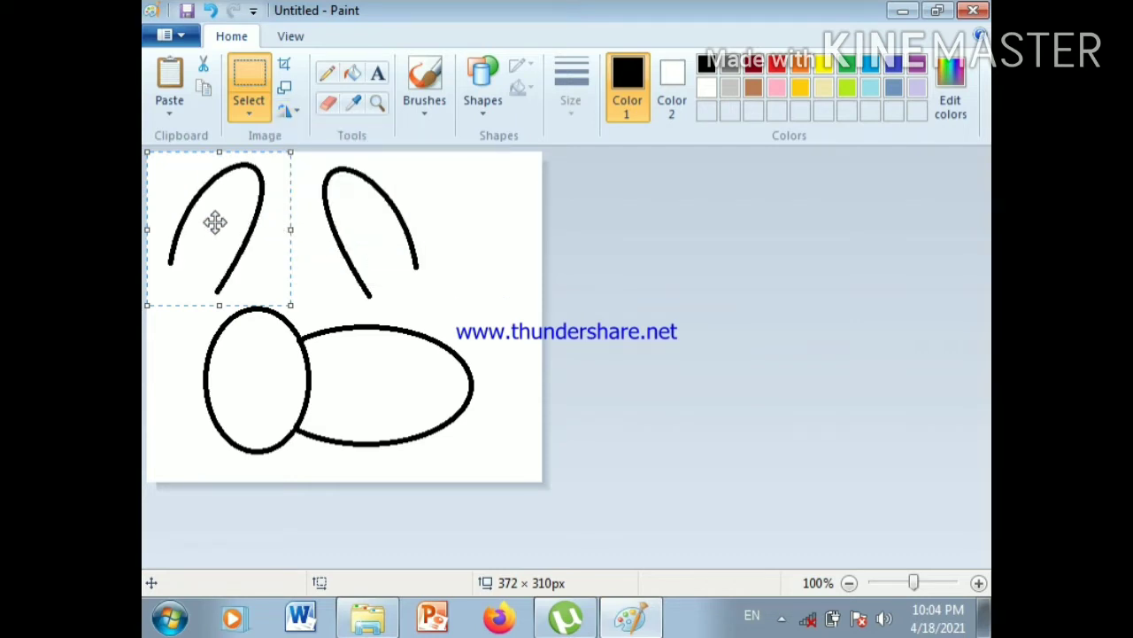
Place the mirrored wing to the right of the original with Transparent selection on, so their inner ends meet in a V
{"action": "key", "text": "Escape"}
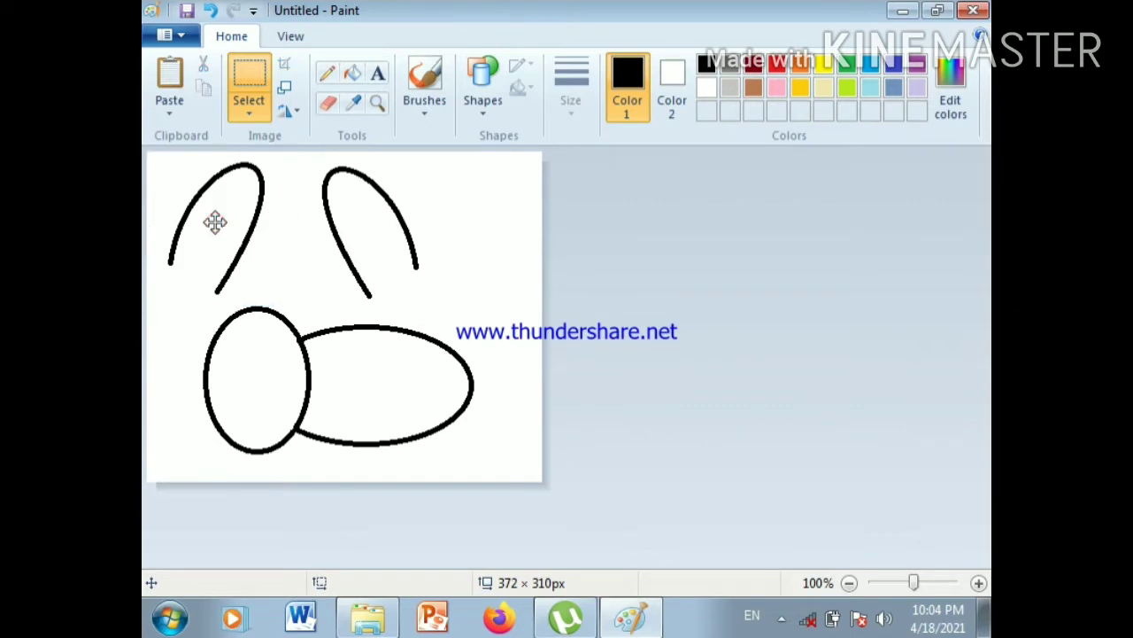
{"action": "mouse_move", "coordinate": [215, 223]}
{"action": "left_mouse_down"}
{"action": "mouse_move", "coordinate": [336, 256]}
{"action": "mouse_move", "coordinate": [435, 248]}
{"action": "mouse_move", "coordinate": [486, 223]}
{"action": "mouse_move", "coordinate": [463, 239]}
{"action": "mouse_move", "coordinate": [462, 222]}
{"action": "mouse_move", "coordinate": [472, 227]}
{"action": "mouse_move", "coordinate": [464, 241]}
{"action": "mouse_move", "coordinate": [465, 223]}
{"action": "left_mouse_up"}
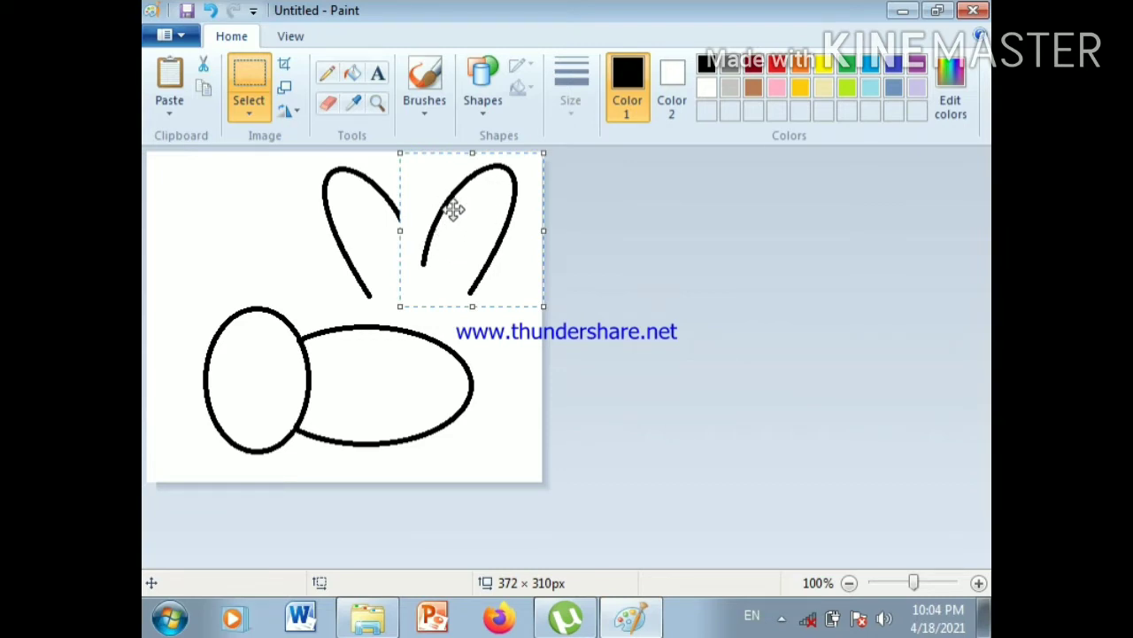
{"action": "mouse_move", "coordinate": [452, 207]}
{"action": "left_mouse_down"}
{"action": "mouse_move", "coordinate": [441, 223]}
{"action": "mouse_move", "coordinate": [447, 212]}
{"action": "mouse_move", "coordinate": [437, 214]}
{"action": "left_mouse_up"}
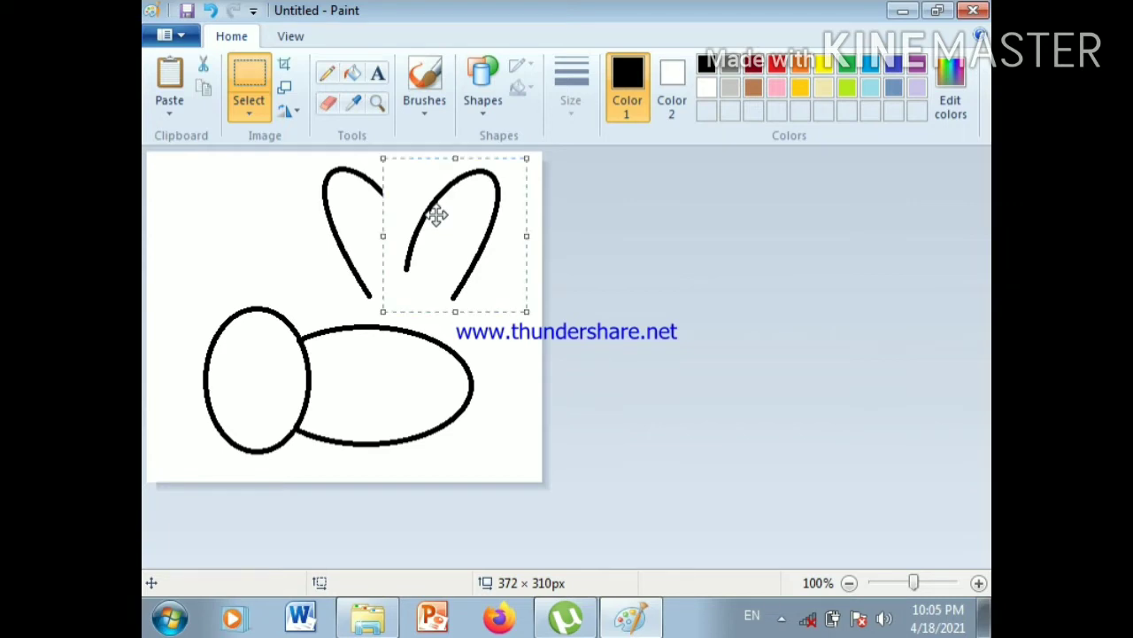
{"action": "left_click", "coordinate": [251, 124]}
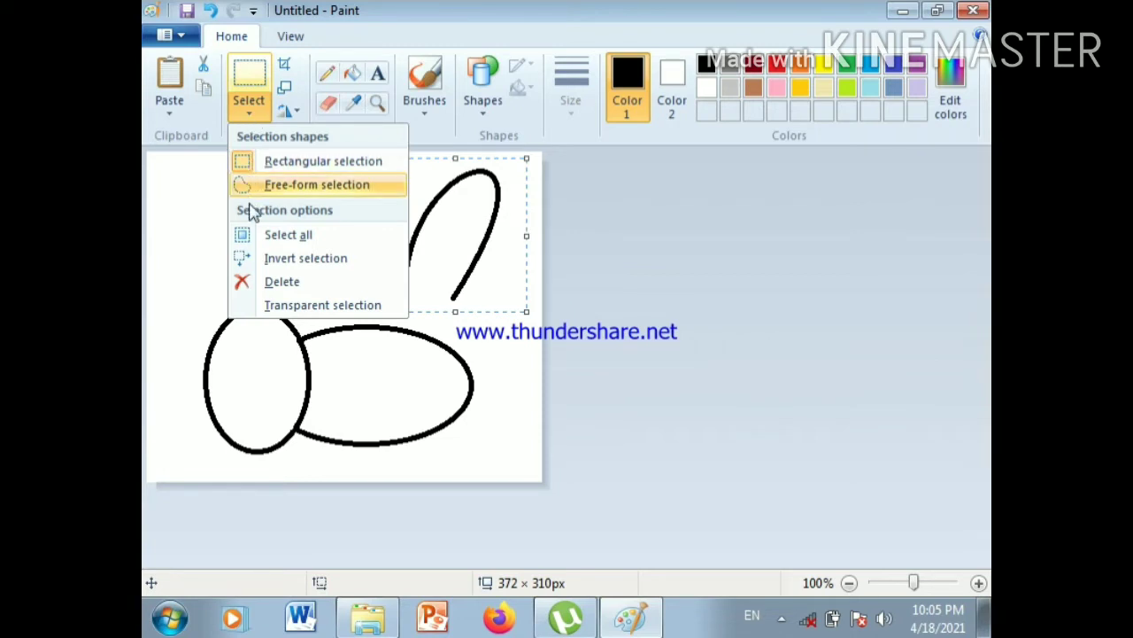
{"action": "left_click", "coordinate": [269, 305]}
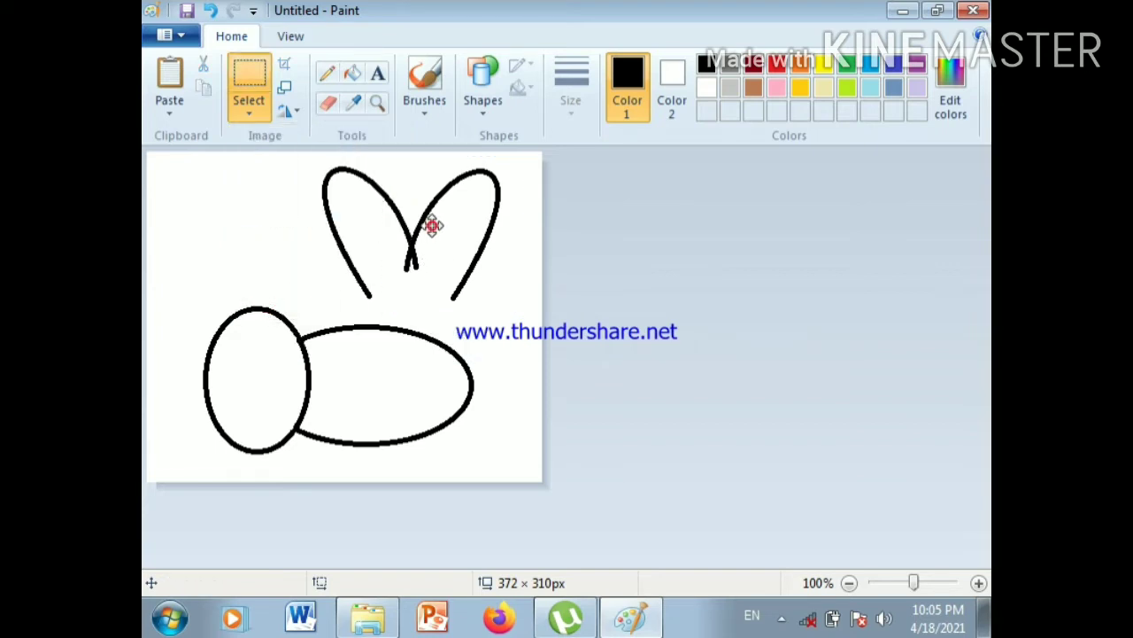
{"action": "left_click_drag", "start_coordinate": [432, 226], "coordinate": [443, 228]}
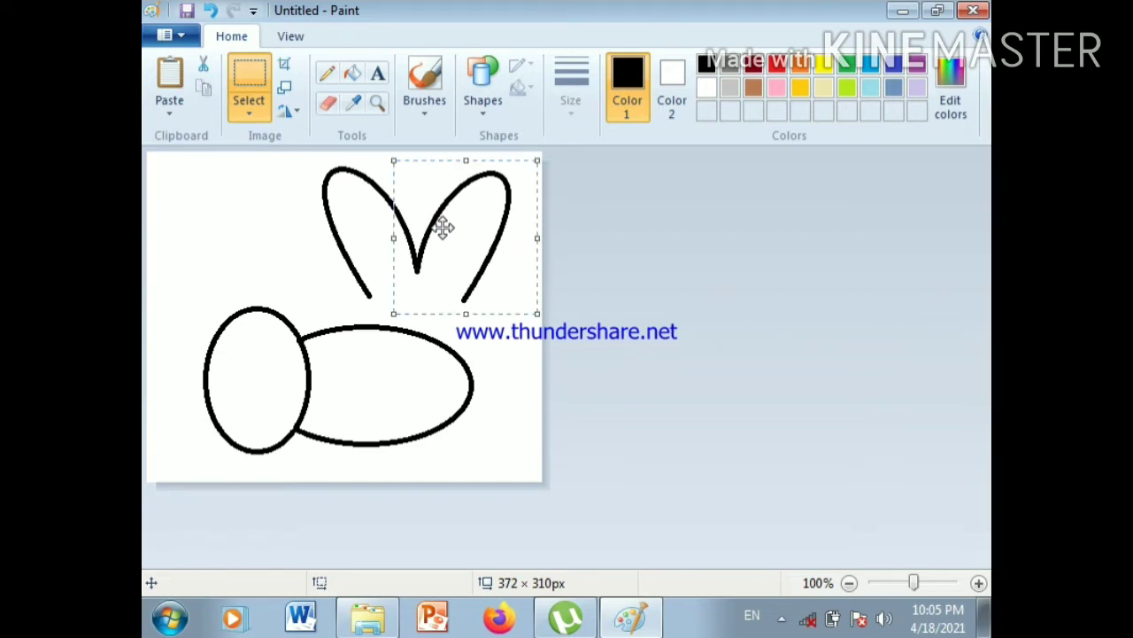
{"action": "left_click", "coordinate": [249, 201]}
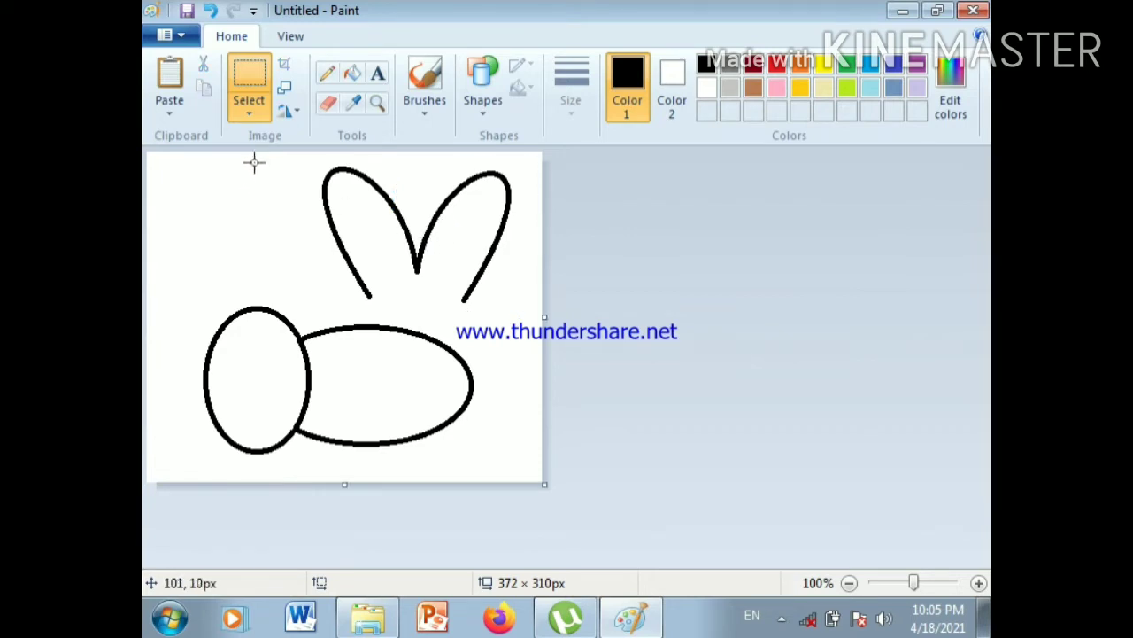
Select both wings and move them down onto the upper edge of the wide oval
{"action": "left_click_drag", "start_coordinate": [277, 154], "coordinate": [514, 306]}
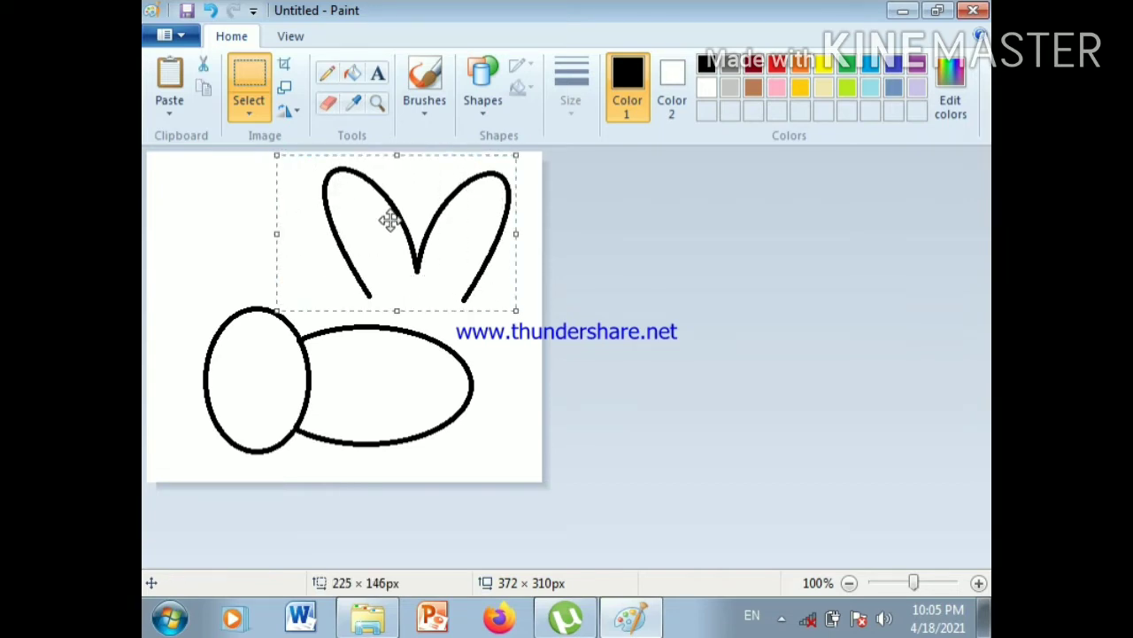
{"action": "left_click_drag", "start_coordinate": [387, 222], "coordinate": [356, 254]}
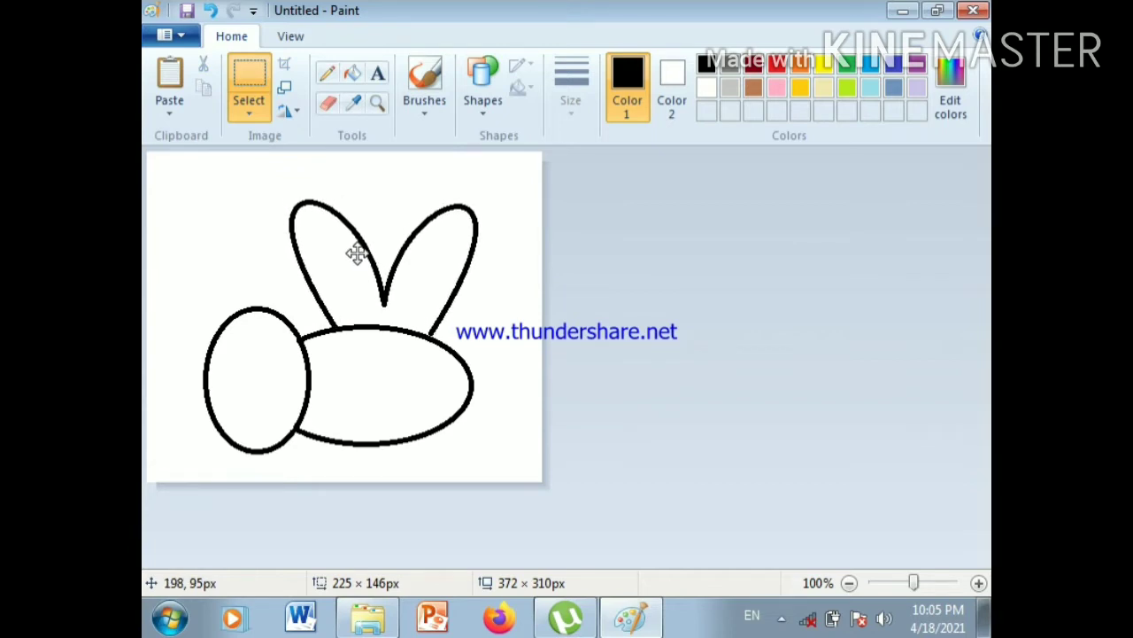
Draw two separate upright ovals in the canvas's empty upper-left area, about 7 × 14 px and, below it, about 27 × 41 px
{"action": "left_click", "coordinate": [336, 283]}
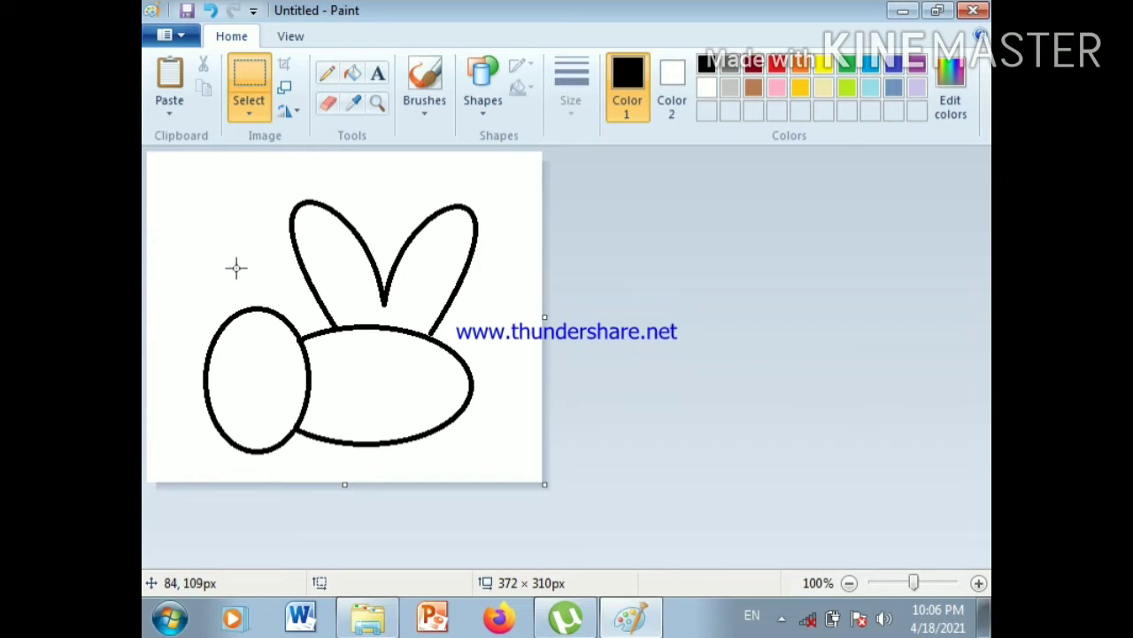
{"action": "left_click", "coordinate": [481, 115]}
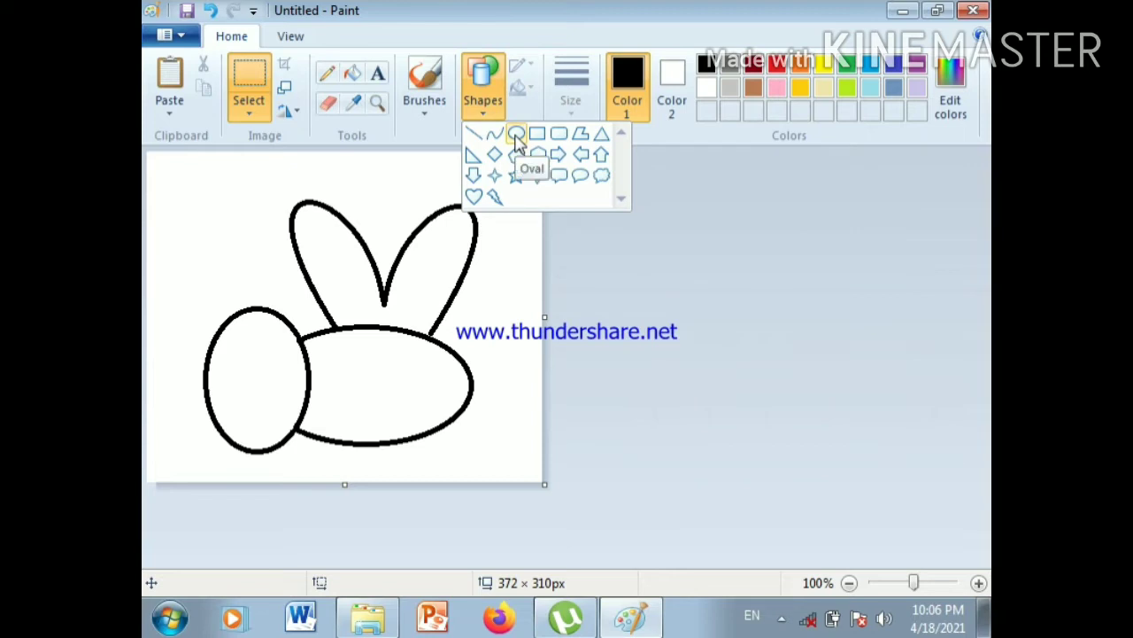
{"action": "left_click", "coordinate": [516, 134]}
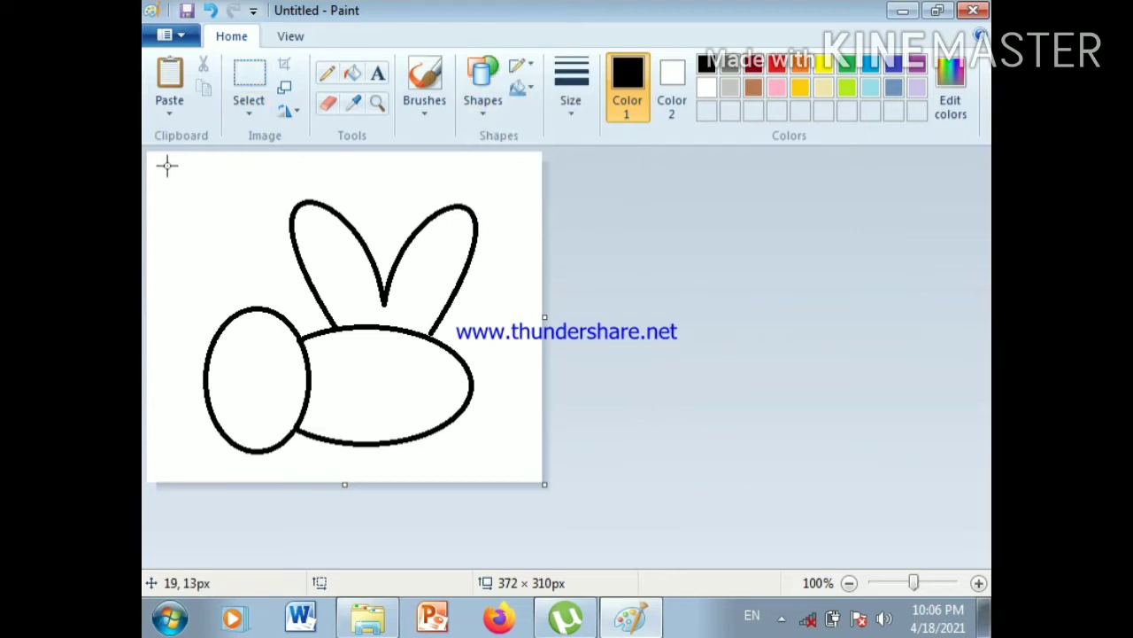
{"action": "left_click_drag", "start_coordinate": [167, 165], "coordinate": [173, 178]}
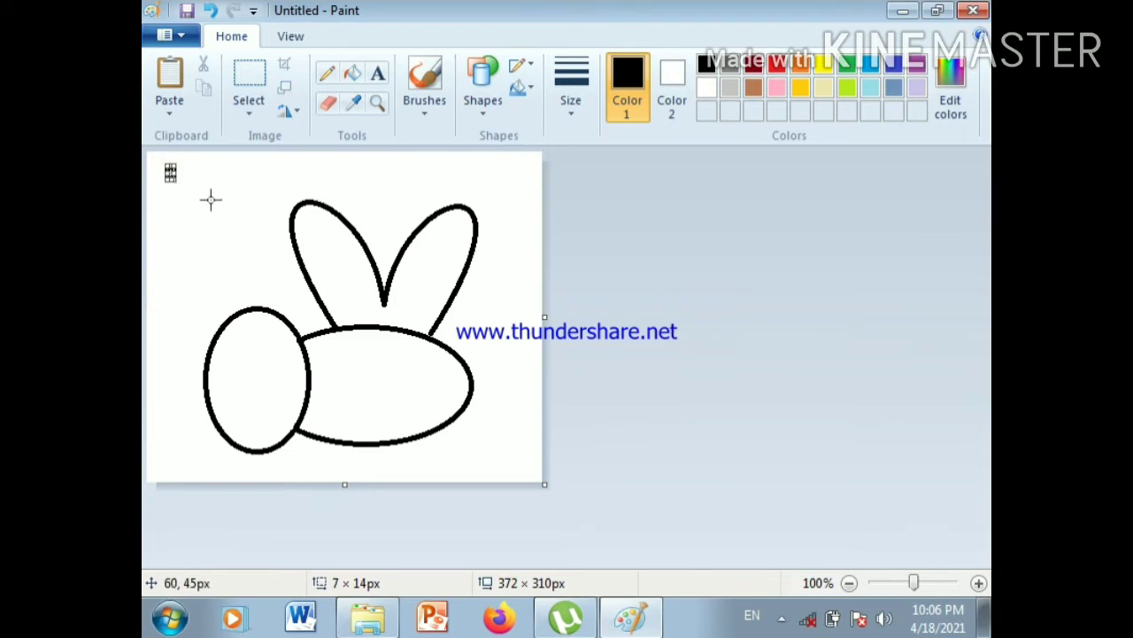
{"action": "left_click", "coordinate": [211, 199]}
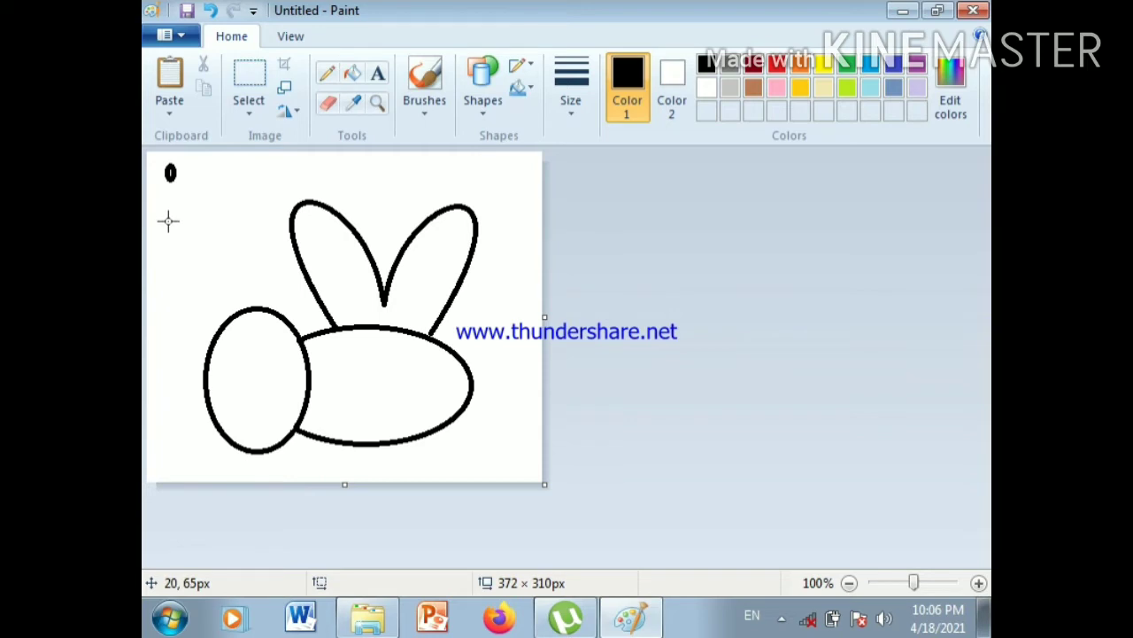
{"action": "left_click_drag", "start_coordinate": [165, 226], "coordinate": [193, 271]}
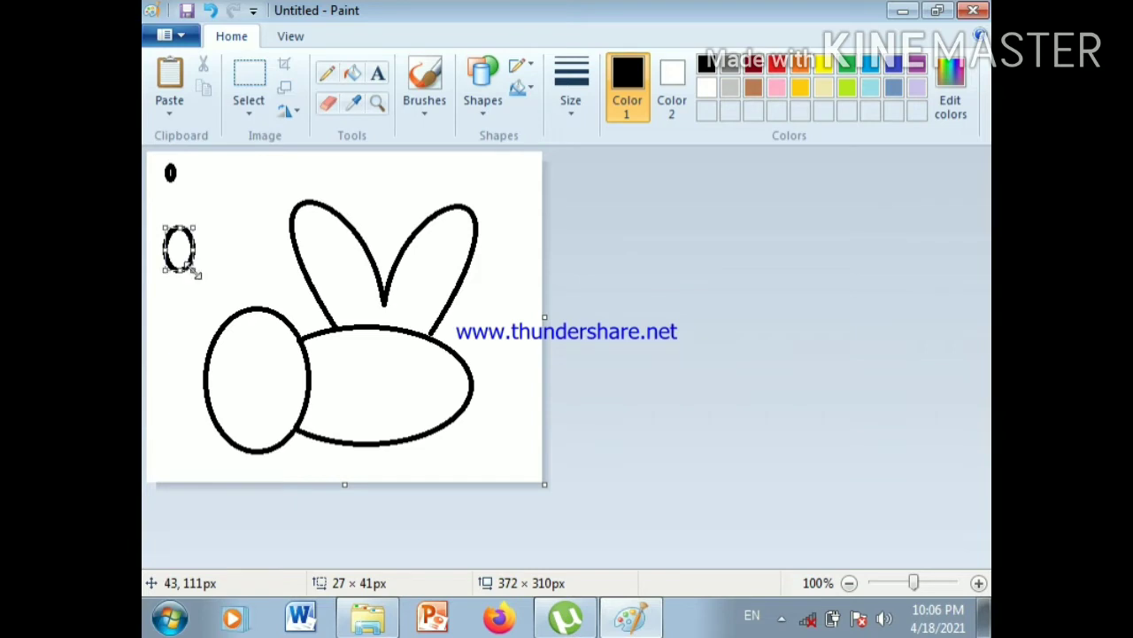
{"action": "left_click", "coordinate": [244, 233]}
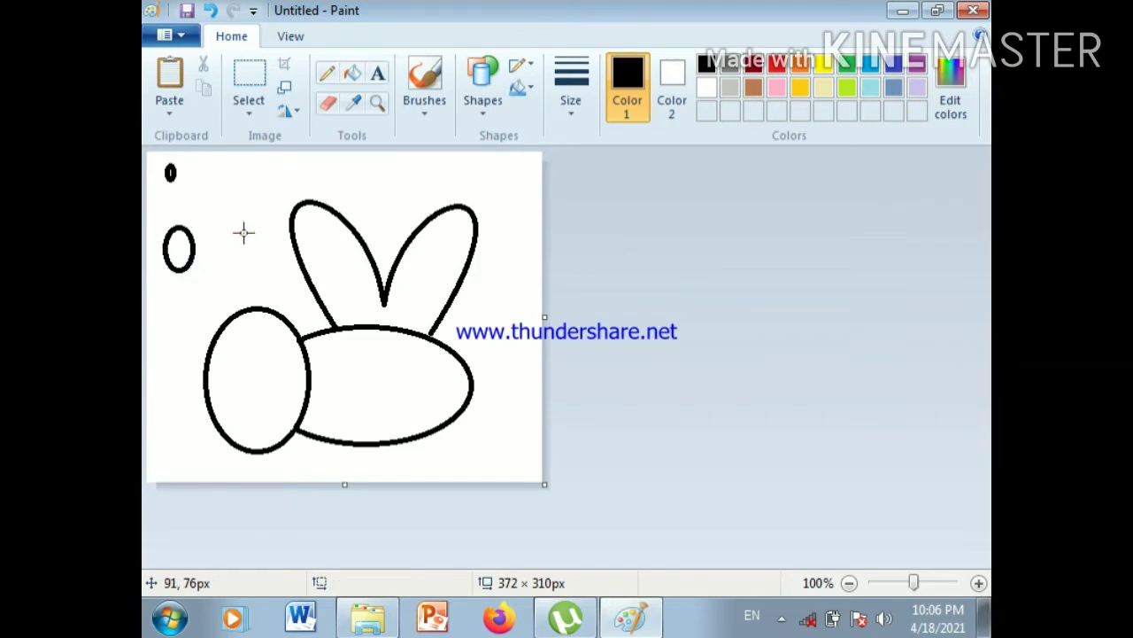
Select the right half of the larger new oval and move it up so its arc hangs from the tiny oval as an antenna
{"action": "left_click", "coordinate": [253, 103]}
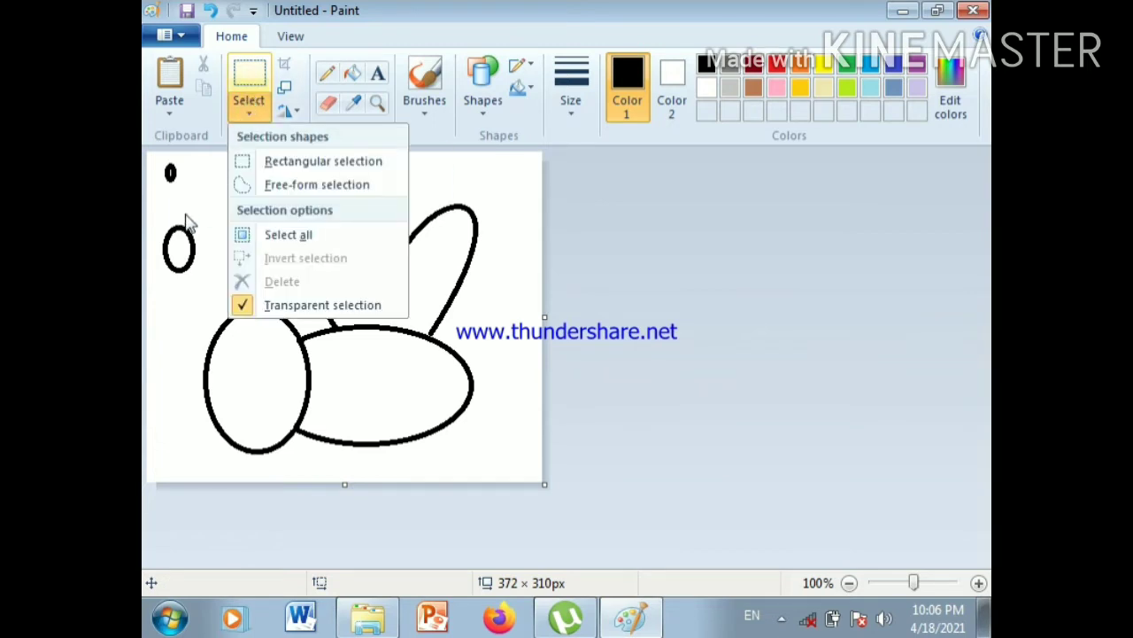
{"action": "left_click", "coordinate": [262, 88]}
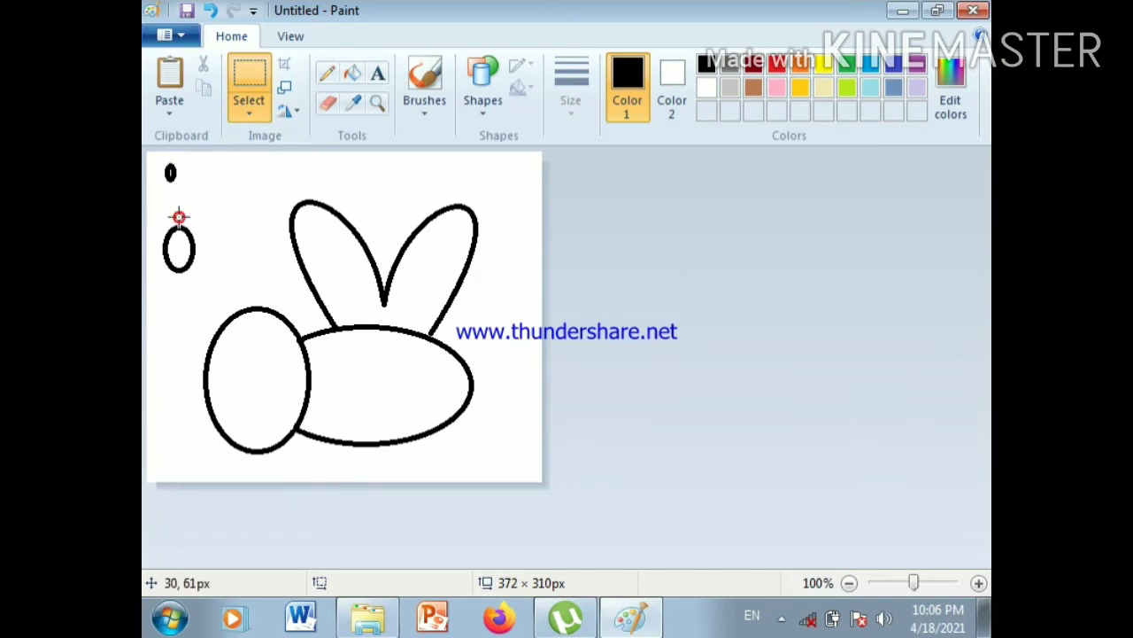
{"action": "mouse_move", "coordinate": [179, 217]}
{"action": "left_mouse_down"}
{"action": "mouse_move", "coordinate": [201, 285]}
{"action": "mouse_move", "coordinate": [185, 214]}
{"action": "left_mouse_up"}
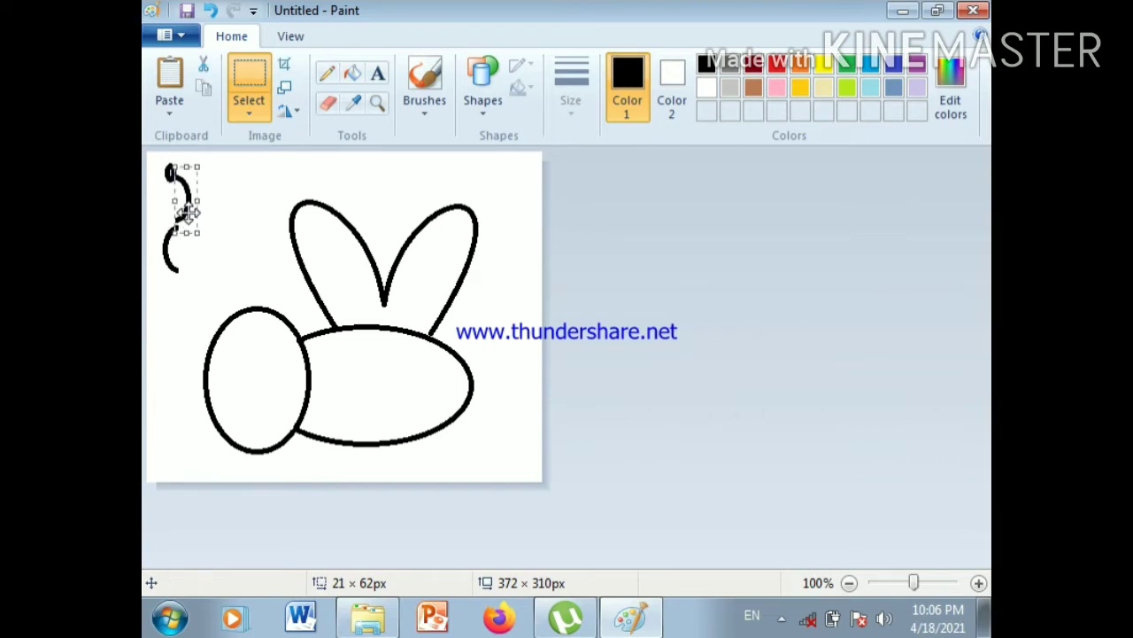
{"action": "left_click", "coordinate": [253, 226]}
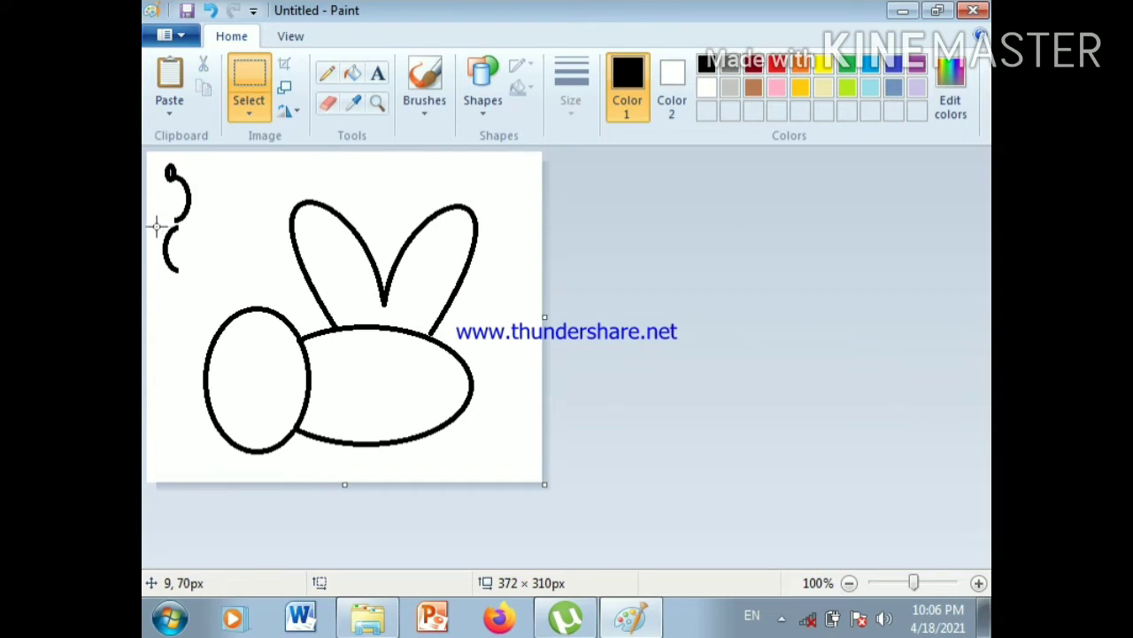
Select the leftover left half of the cut oval below the antenna and delete it
{"action": "left_click_drag", "start_coordinate": [152, 226], "coordinate": [203, 276]}
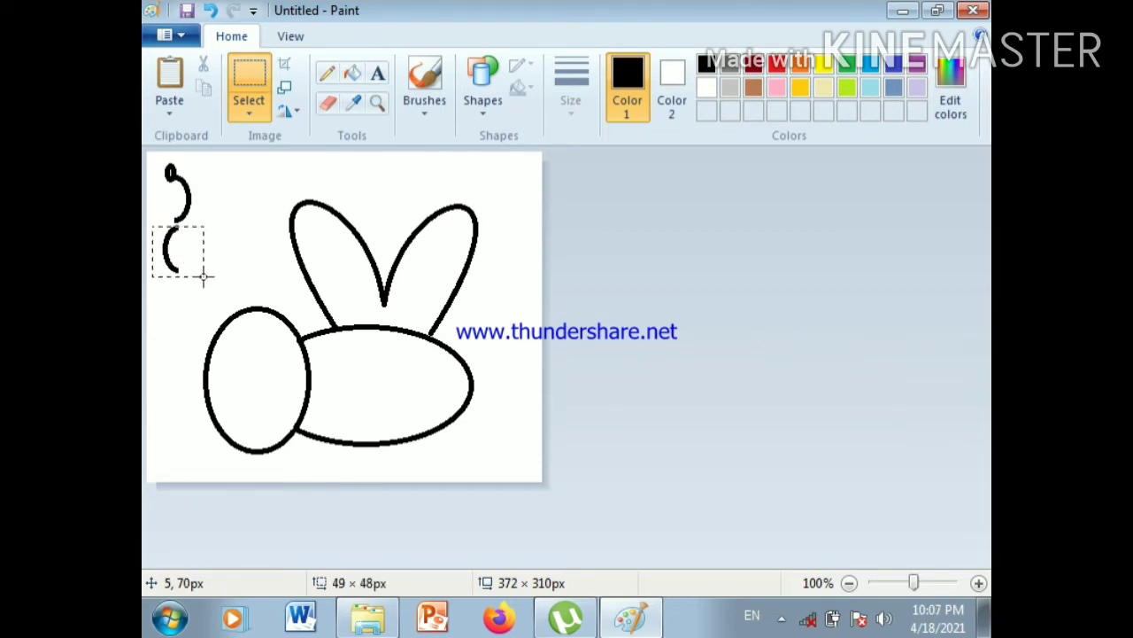
{"action": "left_click_drag", "start_coordinate": [203, 276], "coordinate": [203, 277]}
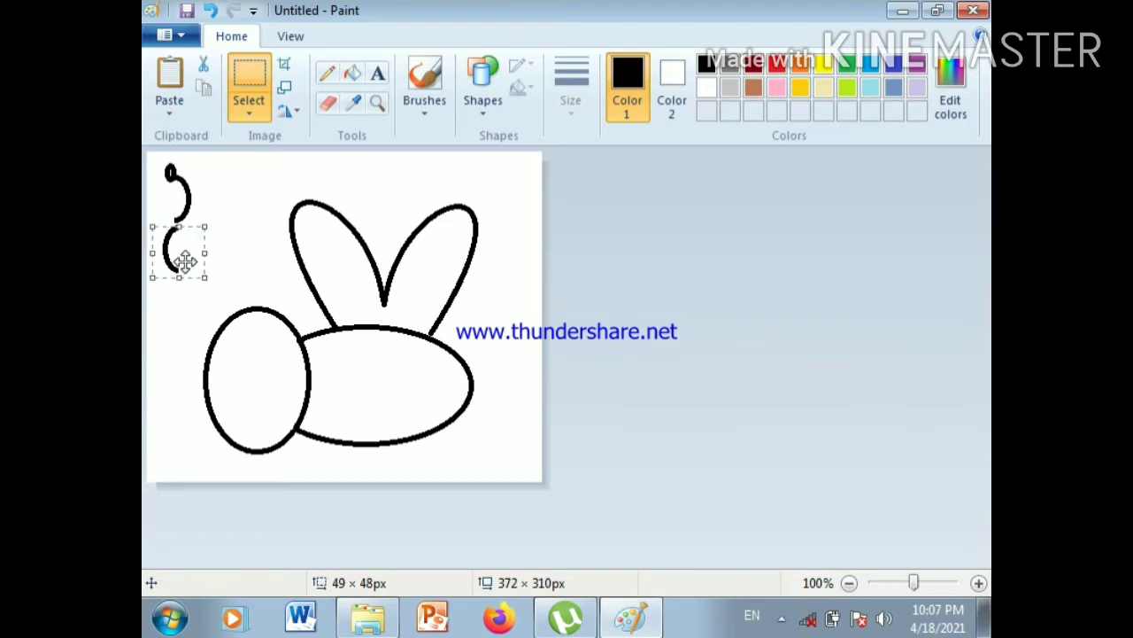
{"action": "right_click", "coordinate": [185, 260]}
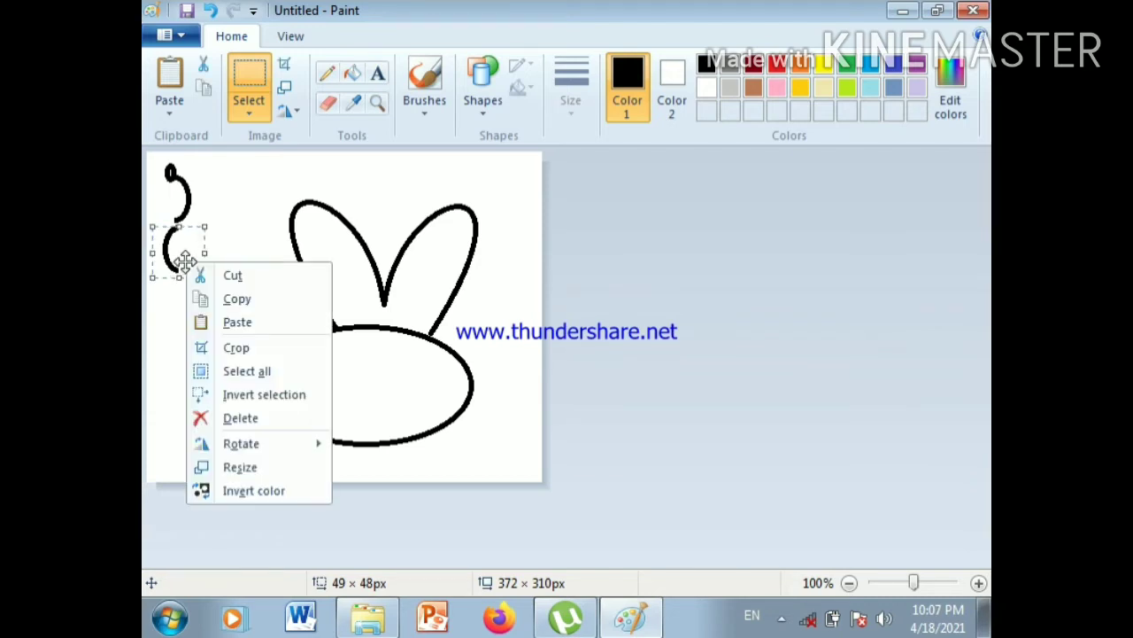
{"action": "left_click", "coordinate": [233, 420]}
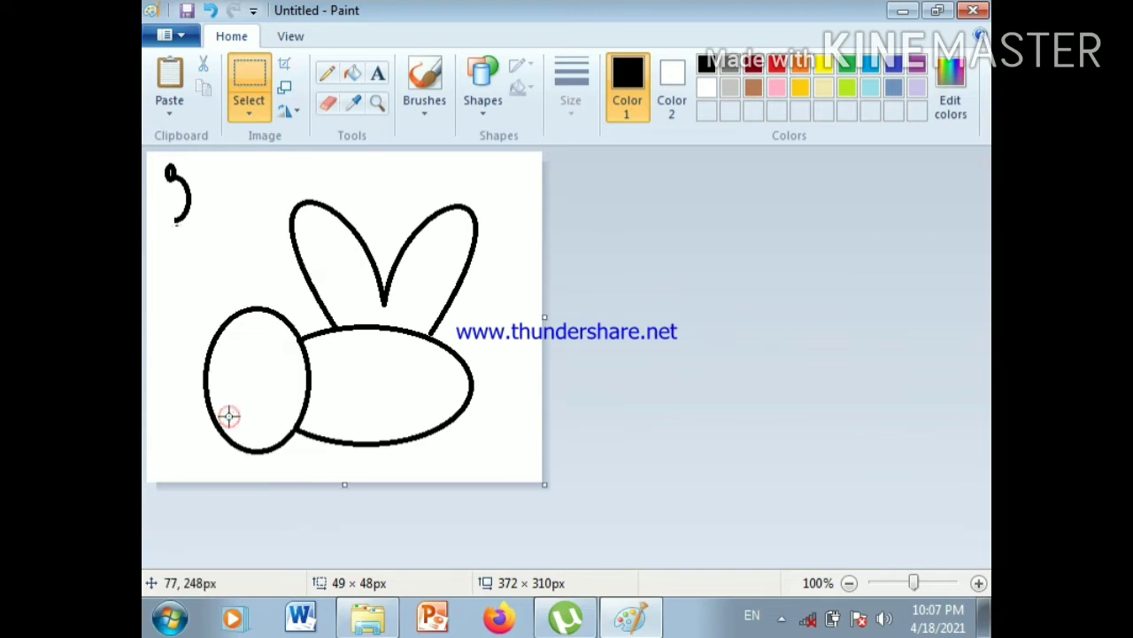
Copy the antenna, paste a duplicate beside the original and flip the duplicate horizontally
{"action": "left_click_drag", "start_coordinate": [153, 156], "coordinate": [204, 225]}
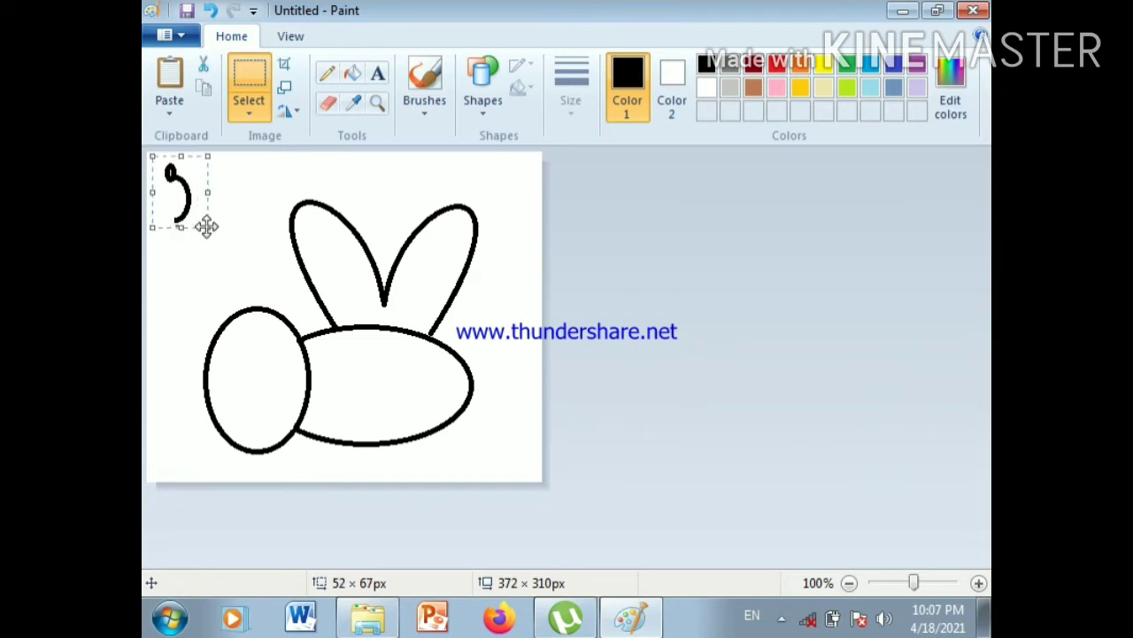
{"action": "left_click", "coordinate": [209, 97]}
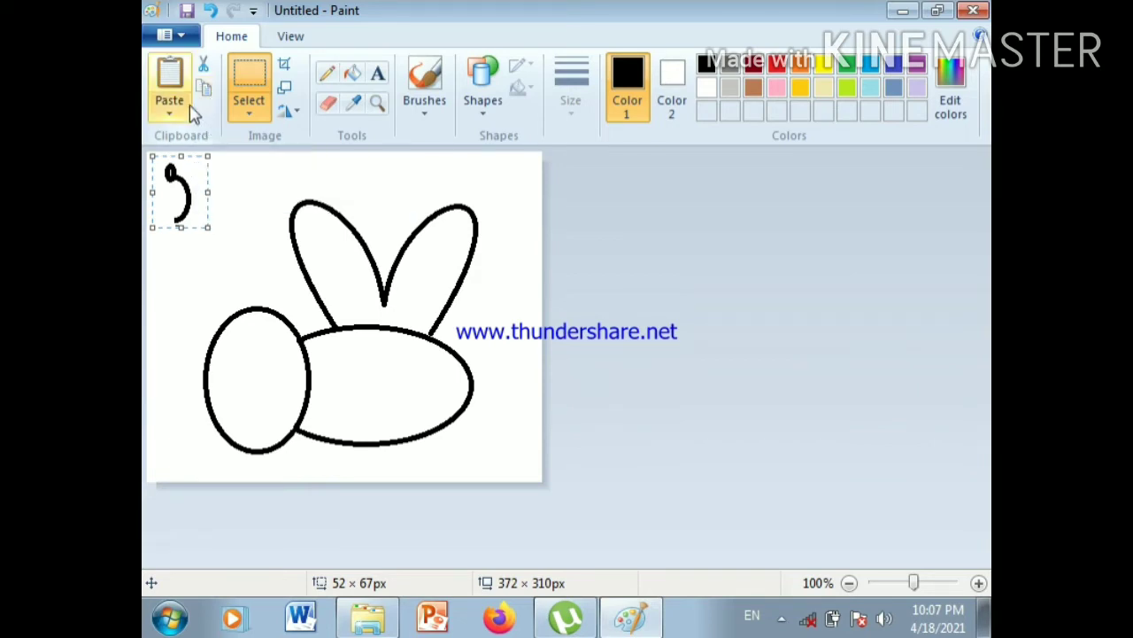
{"action": "left_click", "coordinate": [173, 115]}
{"action": "left_click", "coordinate": [181, 138]}
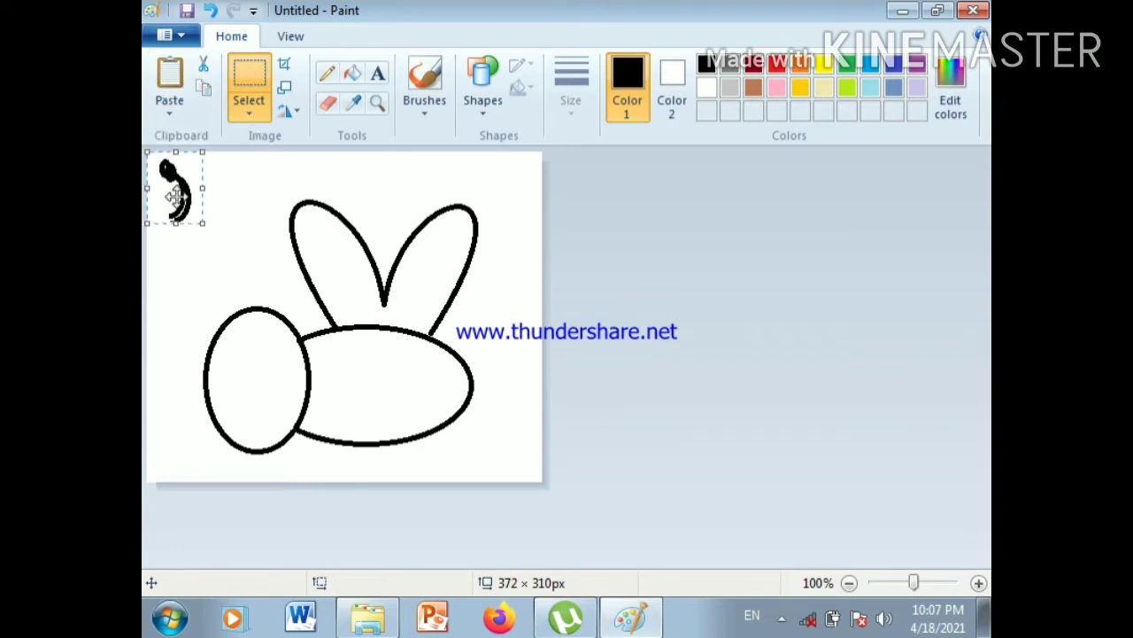
{"action": "left_click_drag", "start_coordinate": [175, 197], "coordinate": [217, 197]}
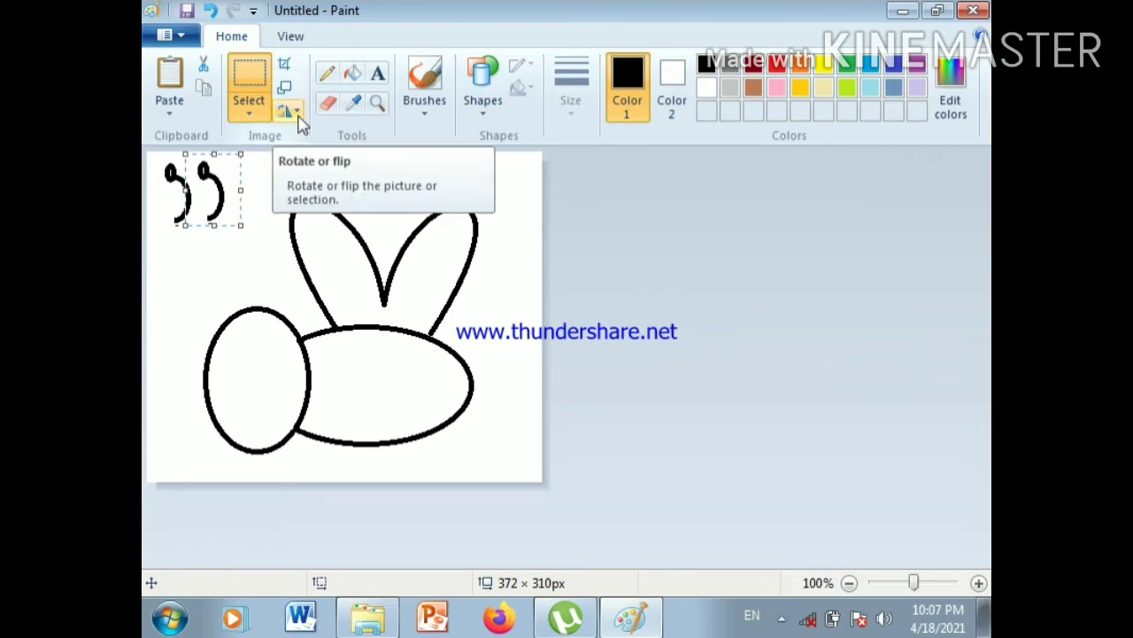
{"action": "left_click", "coordinate": [295, 111]}
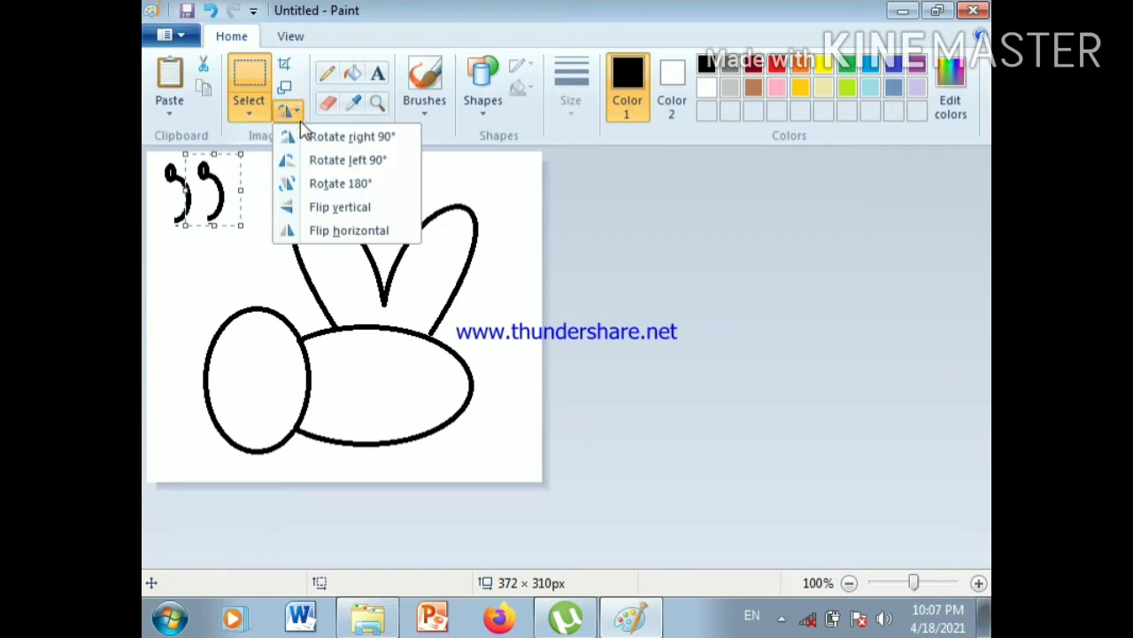
{"action": "left_click", "coordinate": [316, 237]}
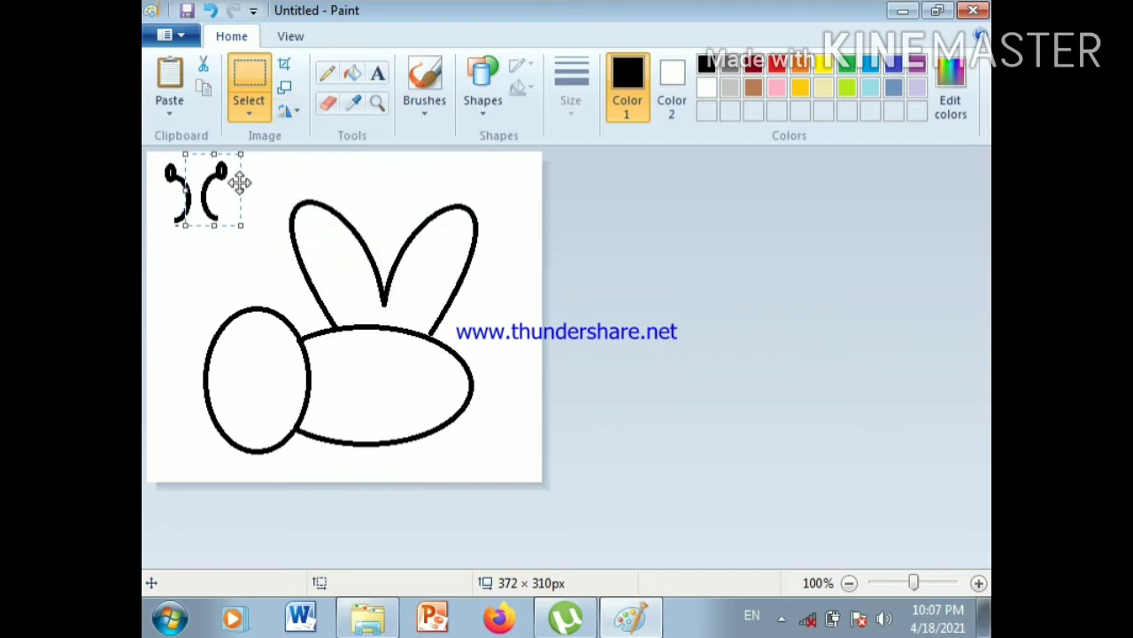
Move both antennae onto the top of the head oval, the mirrored one on the right and the original on the left
{"action": "left_click_drag", "start_coordinate": [204, 180], "coordinate": [265, 267]}
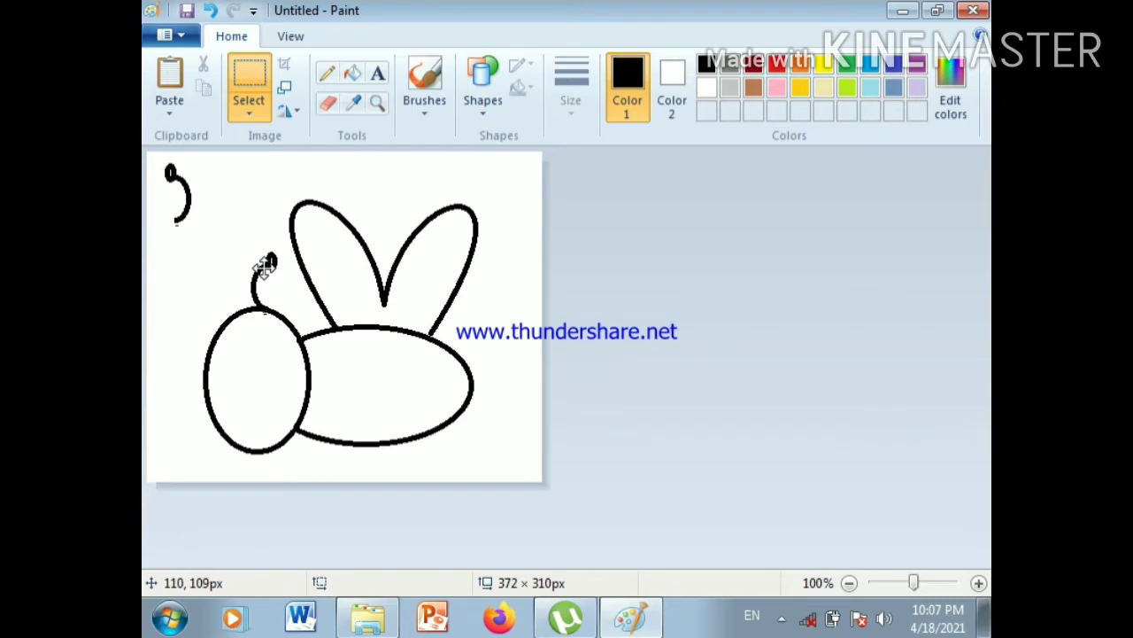
{"action": "left_click_drag", "start_coordinate": [153, 153], "coordinate": [238, 288]}
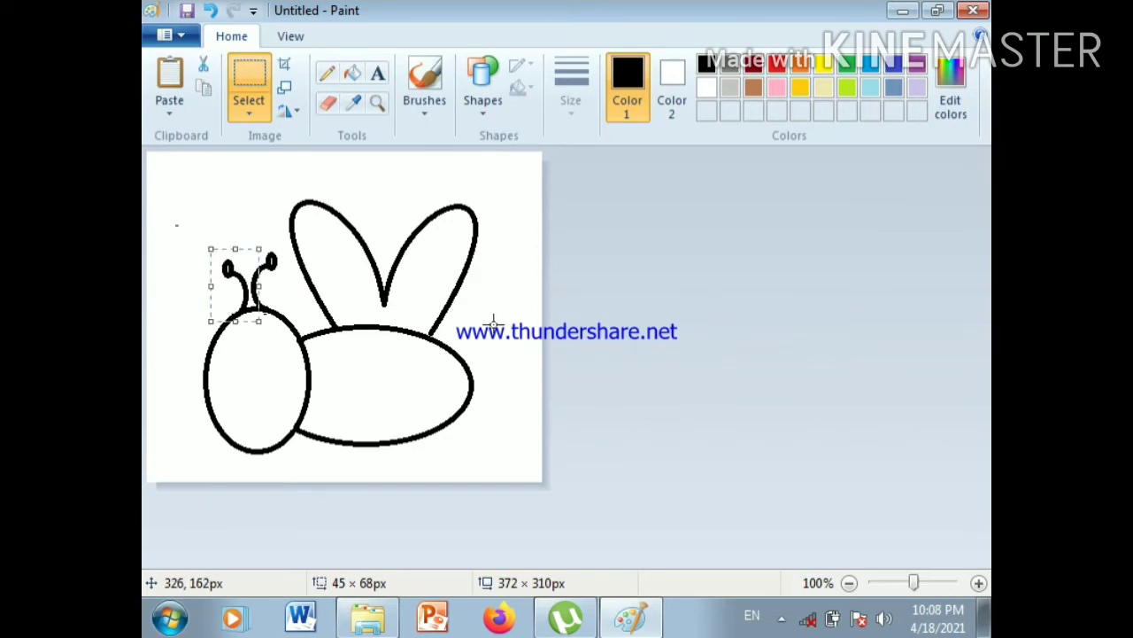
{"action": "left_click", "coordinate": [494, 324]}
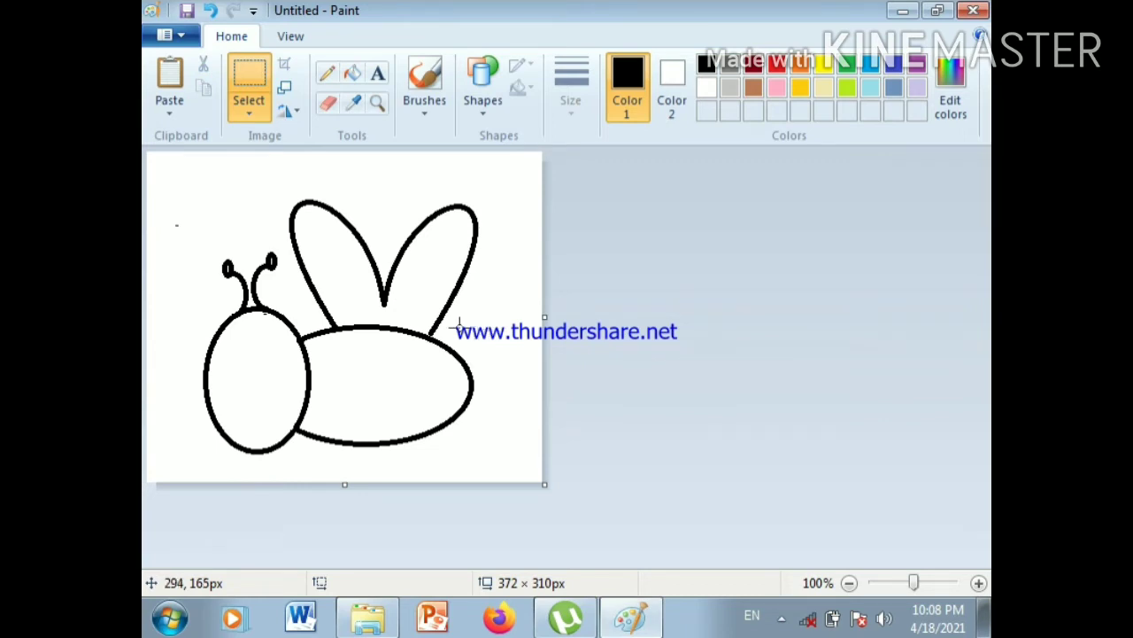
Draw an upright oval about 53 × 73 px in the empty area above the antennae
{"action": "left_click", "coordinate": [486, 116]}
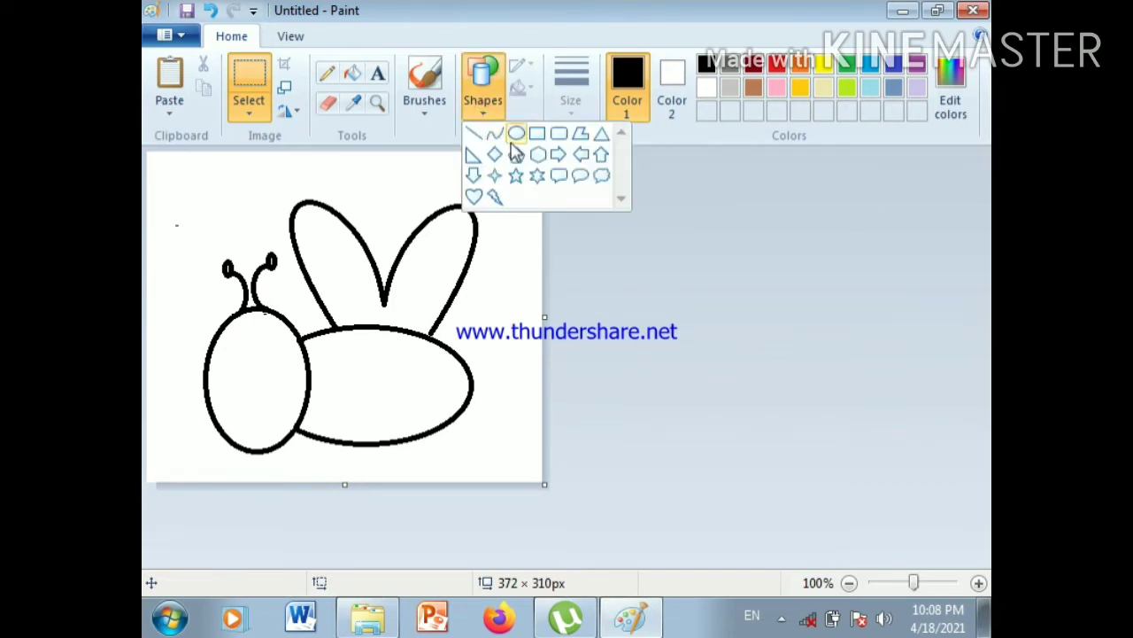
{"action": "left_click", "coordinate": [516, 141]}
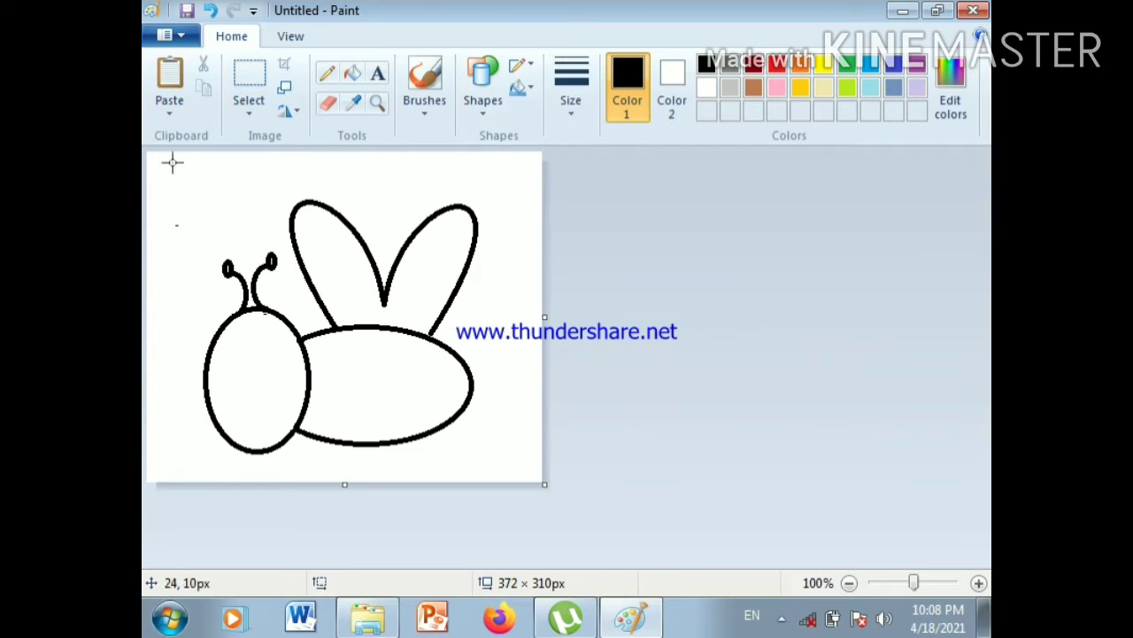
{"action": "left_click_drag", "start_coordinate": [173, 162], "coordinate": [227, 237]}
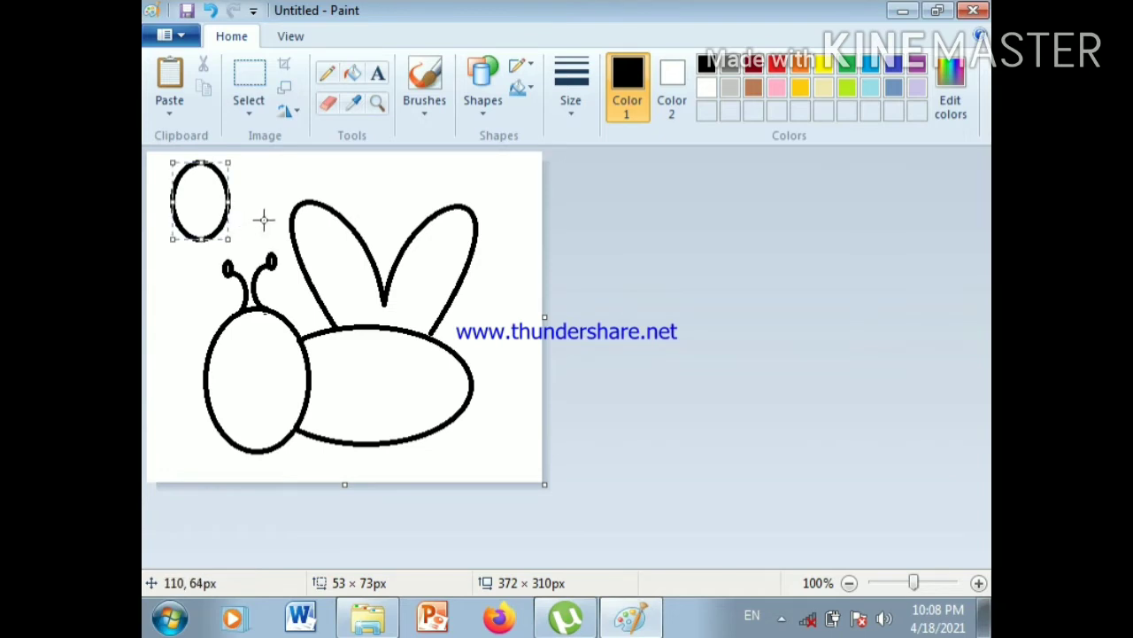
{"action": "left_click", "coordinate": [264, 219]}
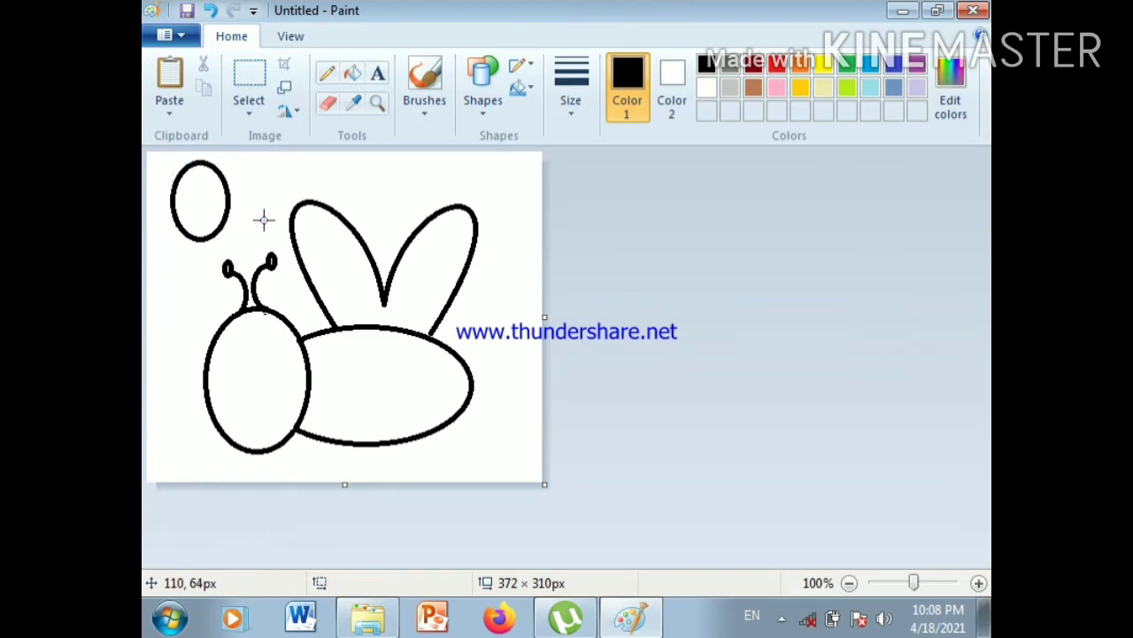
Select the lower half of the new oval and move it into the lower part of the head as a smiling mouth
{"action": "left_click", "coordinate": [262, 95]}
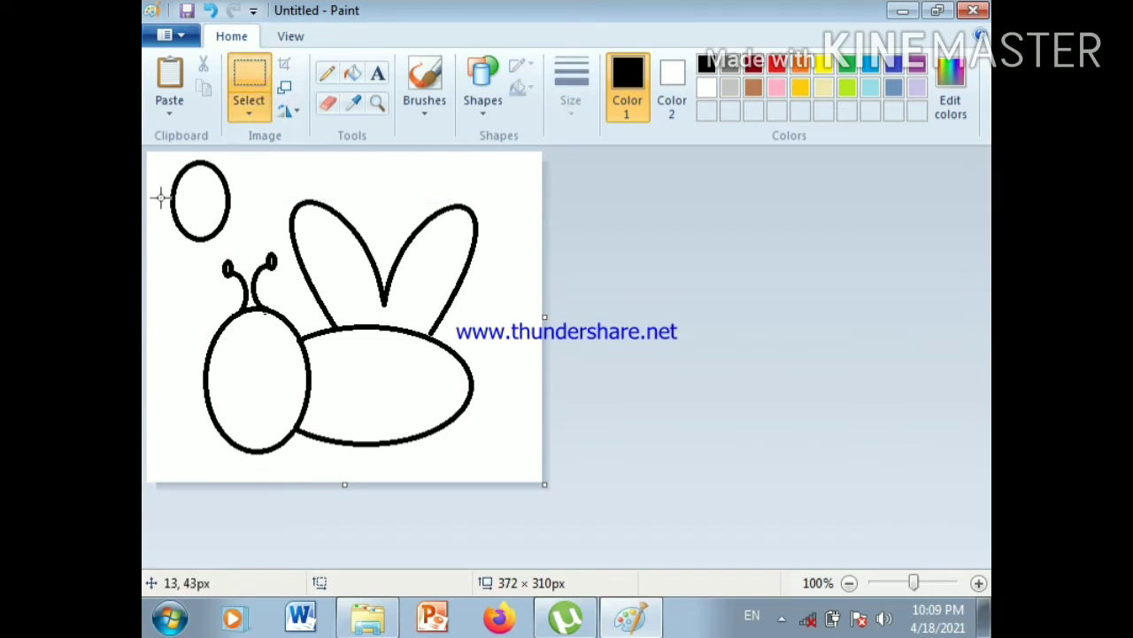
{"action": "left_click_drag", "start_coordinate": [159, 206], "coordinate": [265, 250]}
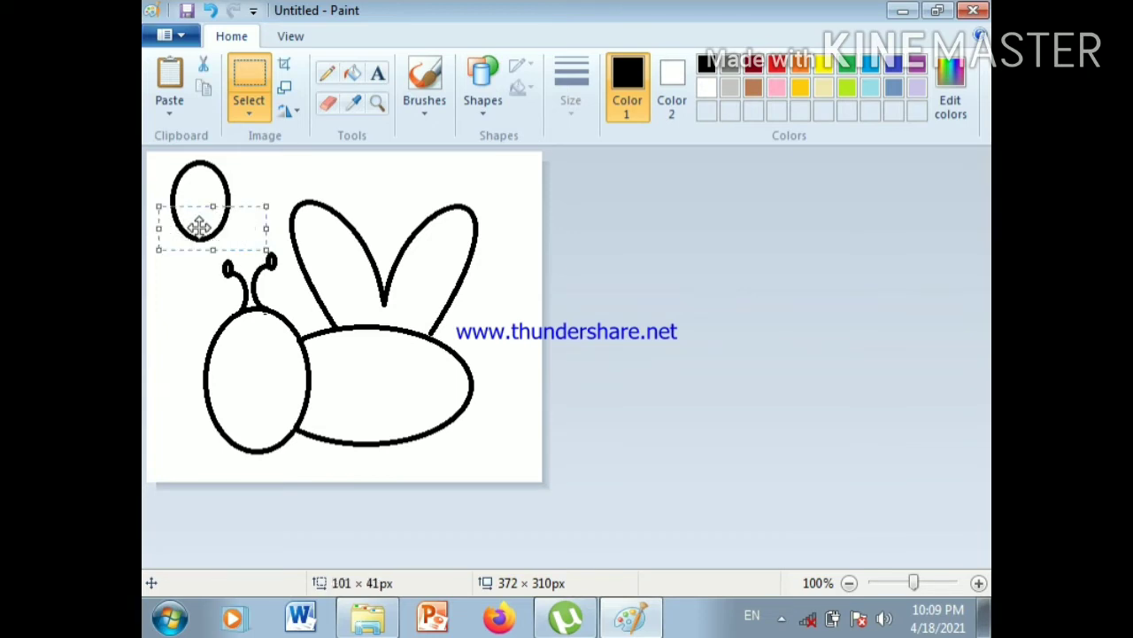
{"action": "left_click_drag", "start_coordinate": [205, 225], "coordinate": [260, 416]}
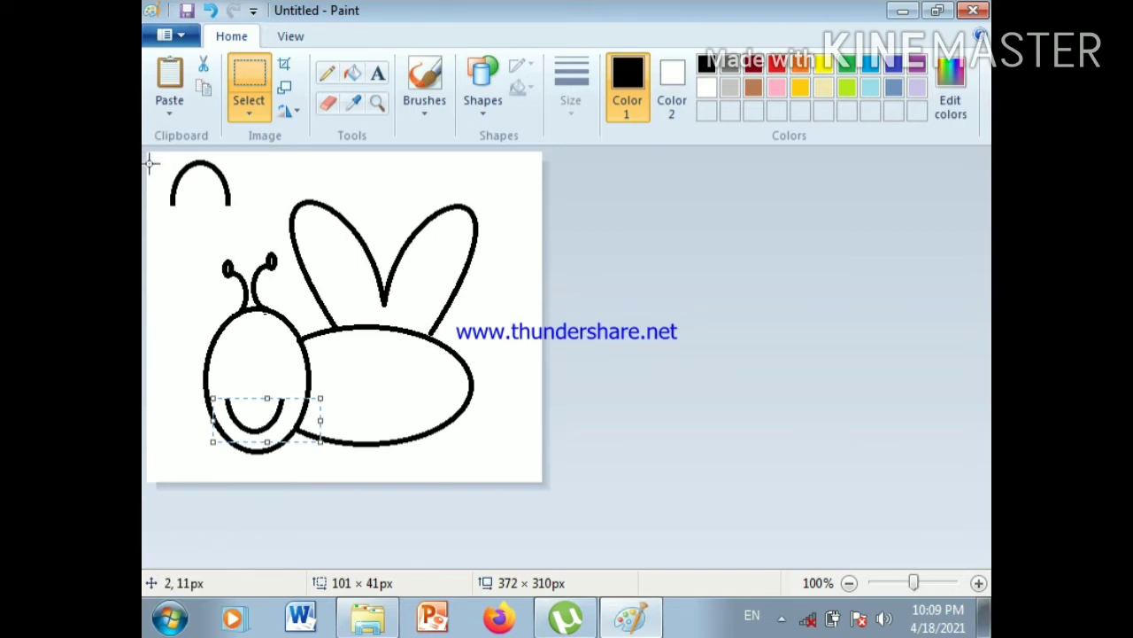
Select the leftover upper arc of the cut oval and delete it
{"action": "left_click_drag", "start_coordinate": [152, 156], "coordinate": [242, 213]}
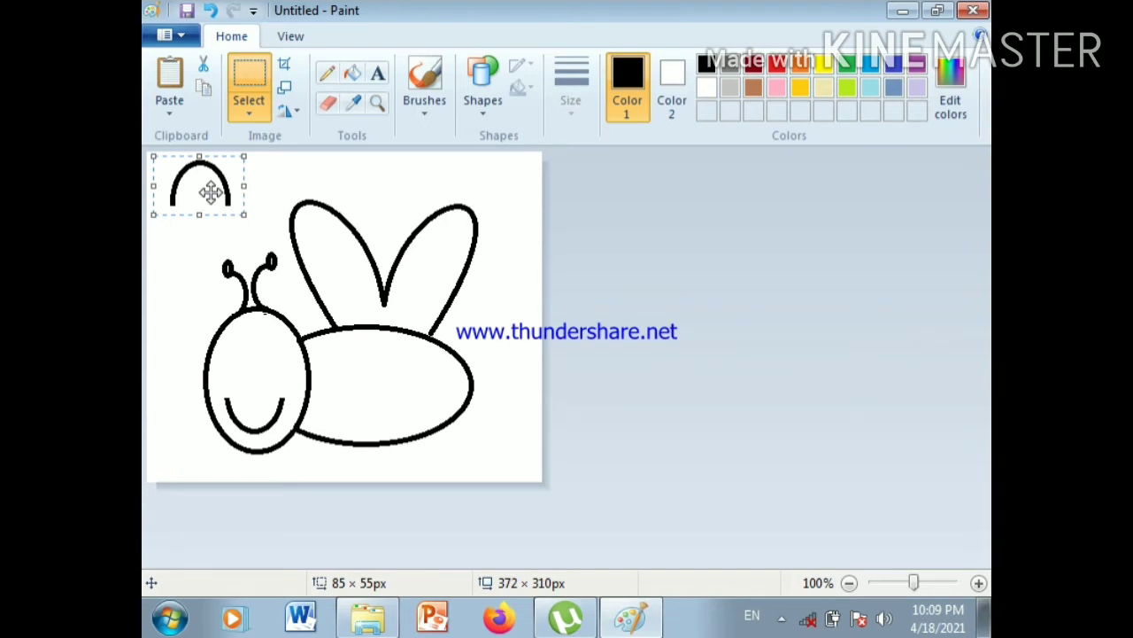
{"action": "right_click", "coordinate": [211, 192]}
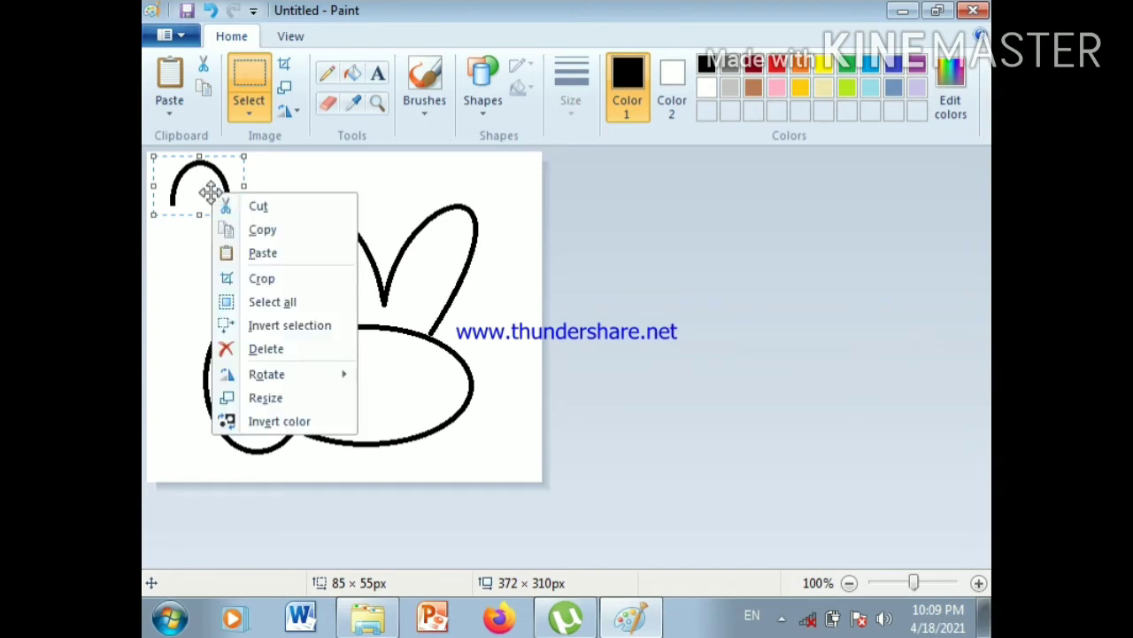
{"action": "left_click", "coordinate": [233, 351]}
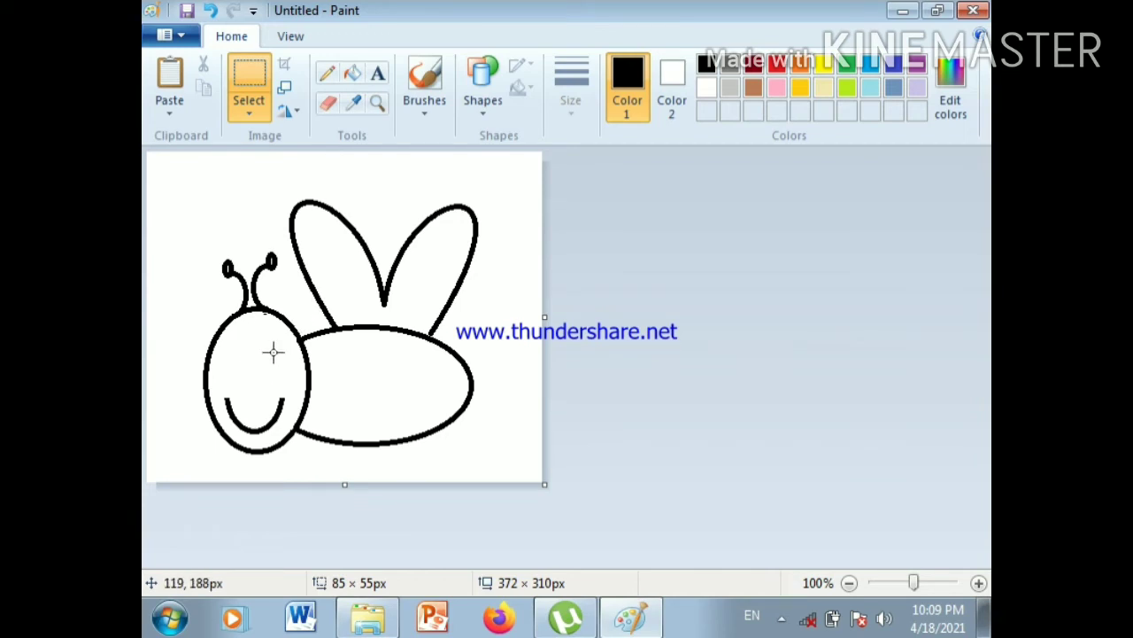
Draw a narrow upright oval about 15 × 34 px as an eye on the head's left side, above the mouth
{"action": "left_click", "coordinate": [484, 106]}
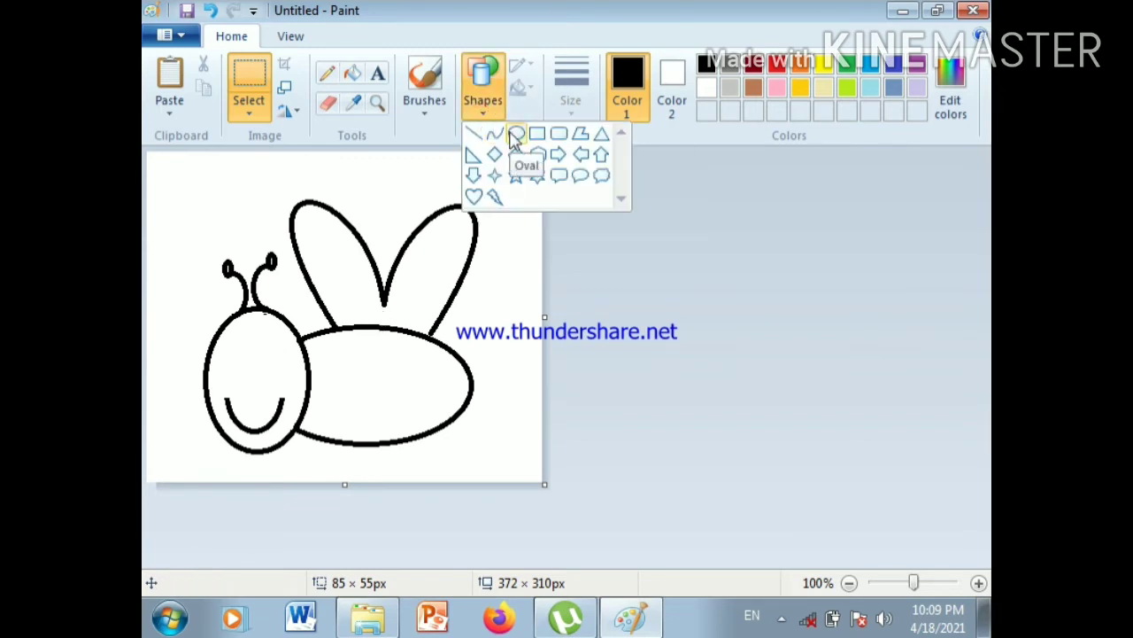
{"action": "left_click", "coordinate": [516, 133]}
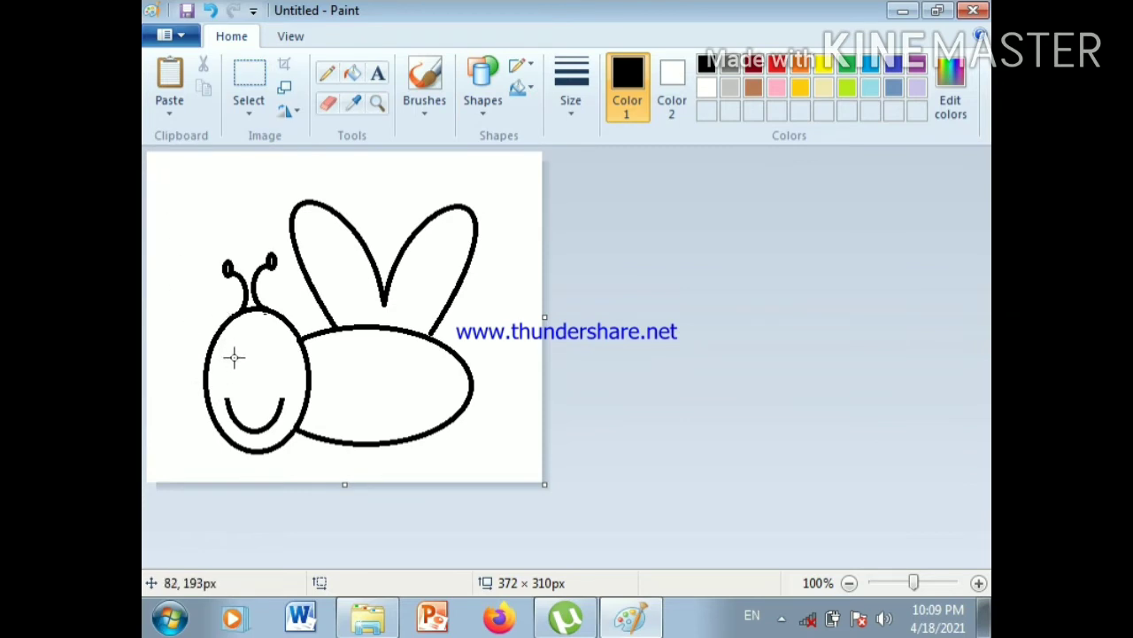
{"action": "left_click_drag", "start_coordinate": [230, 346], "coordinate": [247, 381]}
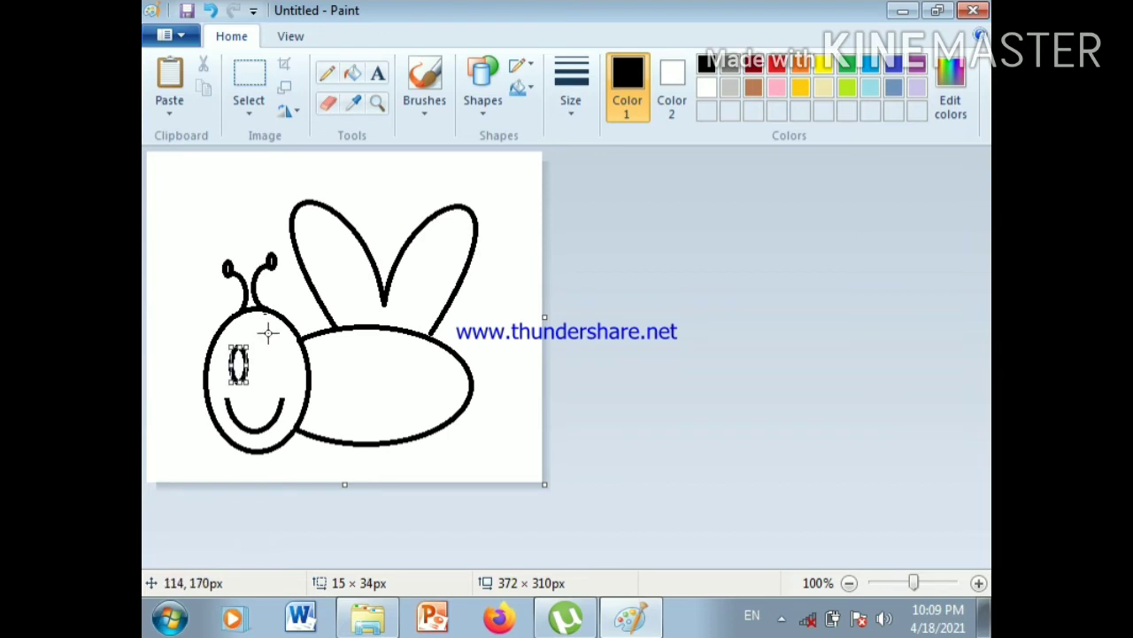
{"action": "left_click", "coordinate": [188, 203]}
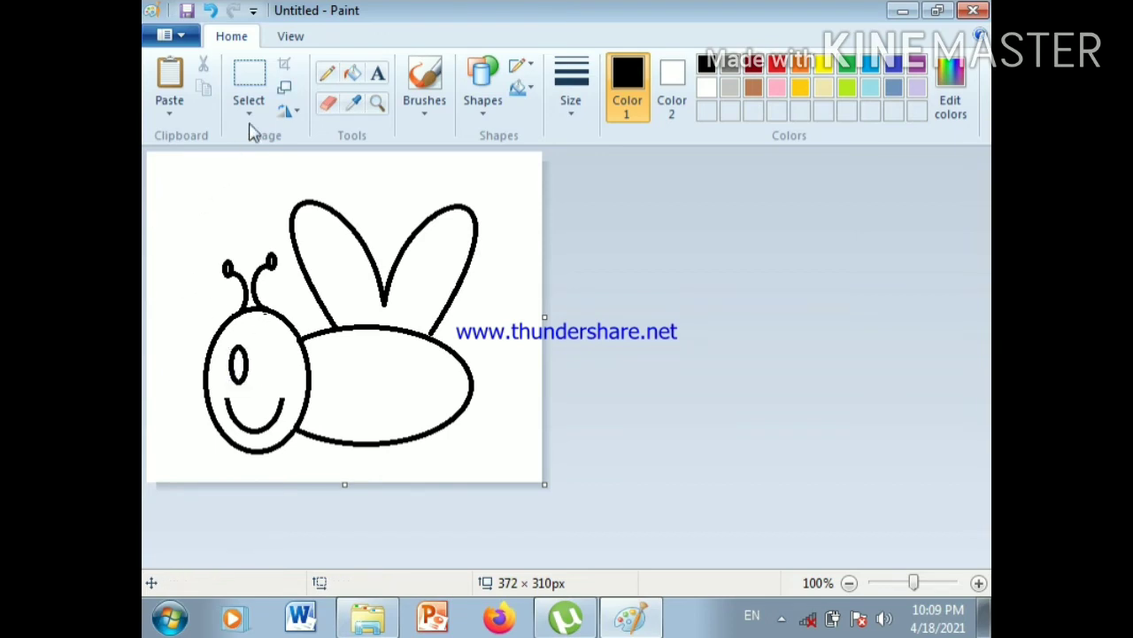
Select the eye oval, copy and paste it, and place the copy beside the original as the right eye
{"action": "left_click", "coordinate": [251, 80]}
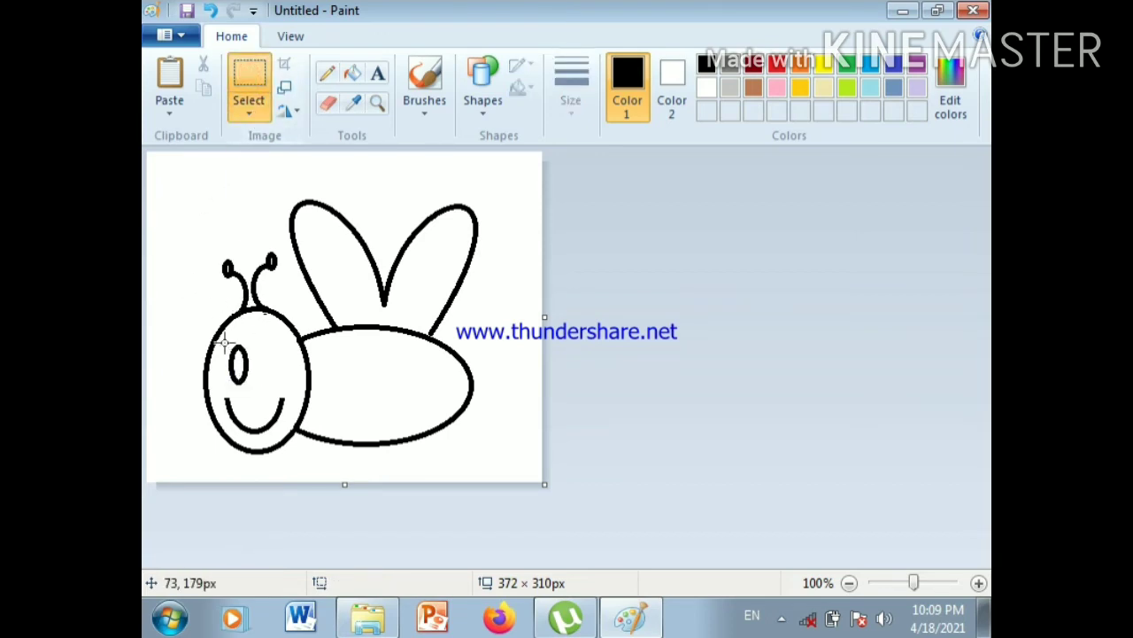
{"action": "left_click_drag", "start_coordinate": [223, 339], "coordinate": [257, 388]}
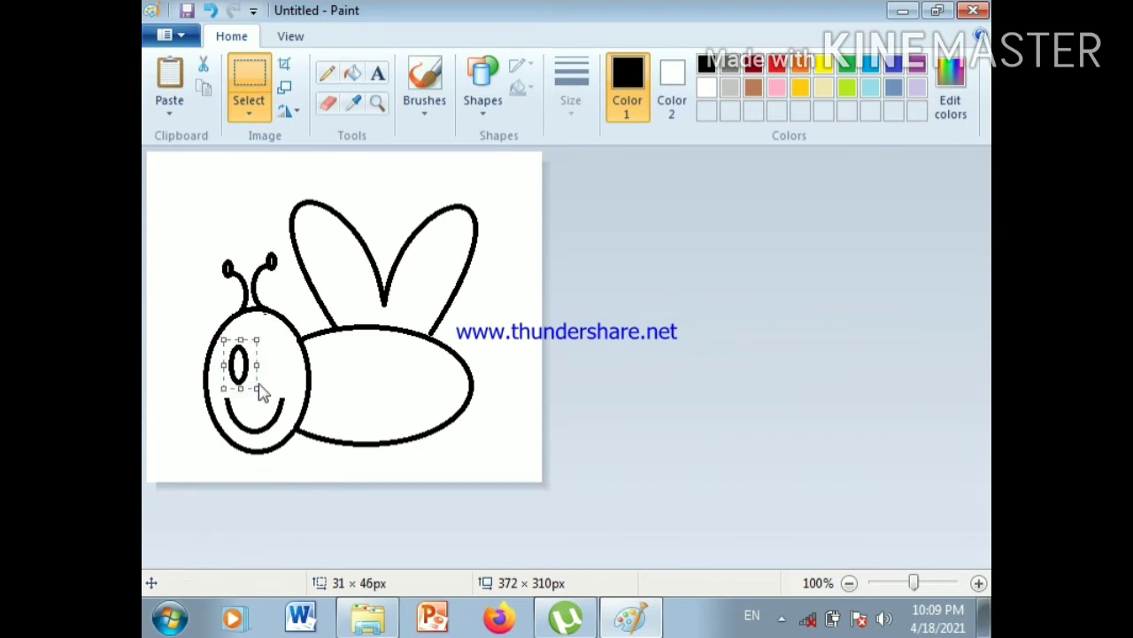
{"action": "left_click", "coordinate": [205, 100]}
{"action": "left_click", "coordinate": [169, 111]}
{"action": "left_click", "coordinate": [172, 140]}
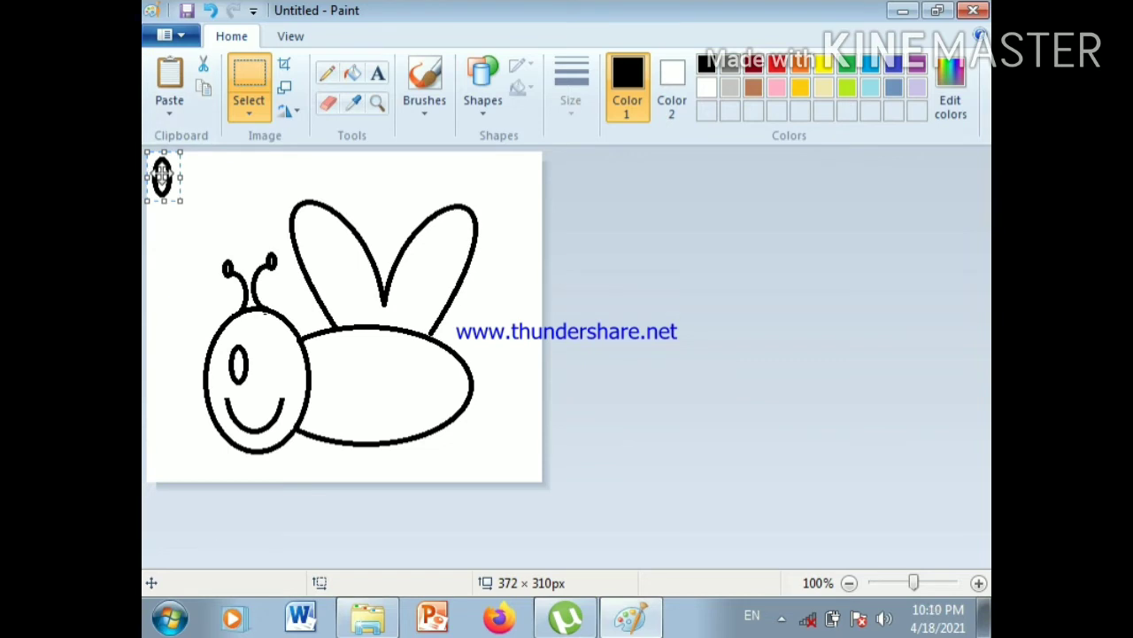
{"action": "left_click_drag", "start_coordinate": [162, 175], "coordinate": [266, 362]}
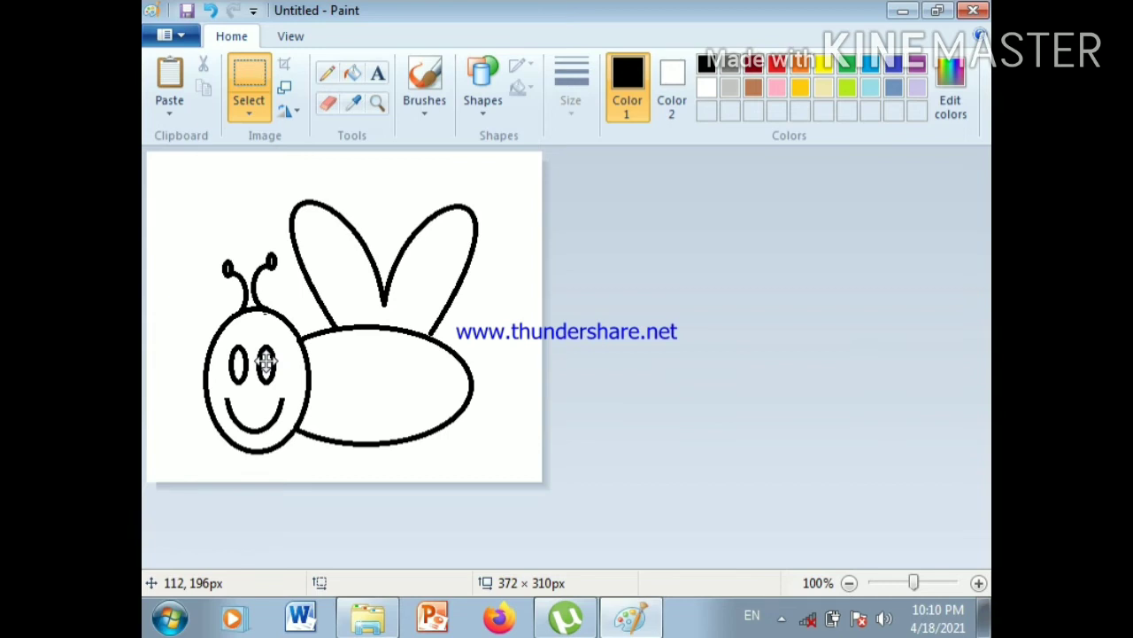
{"action": "left_click_drag", "start_coordinate": [265, 362], "coordinate": [265, 362]}
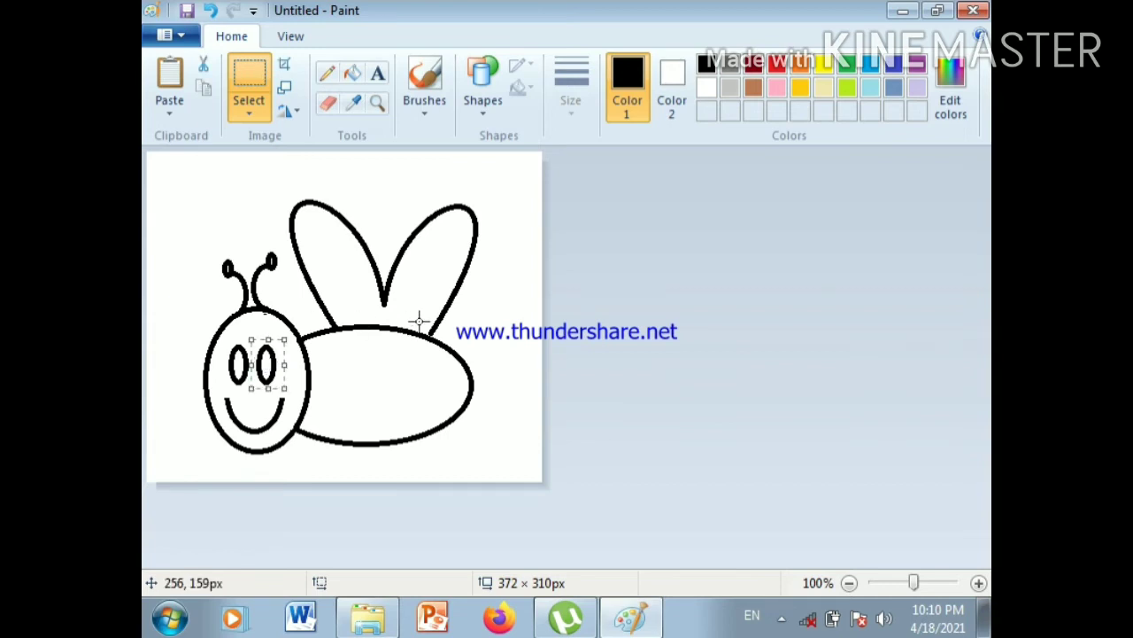
{"action": "left_click", "coordinate": [488, 316]}
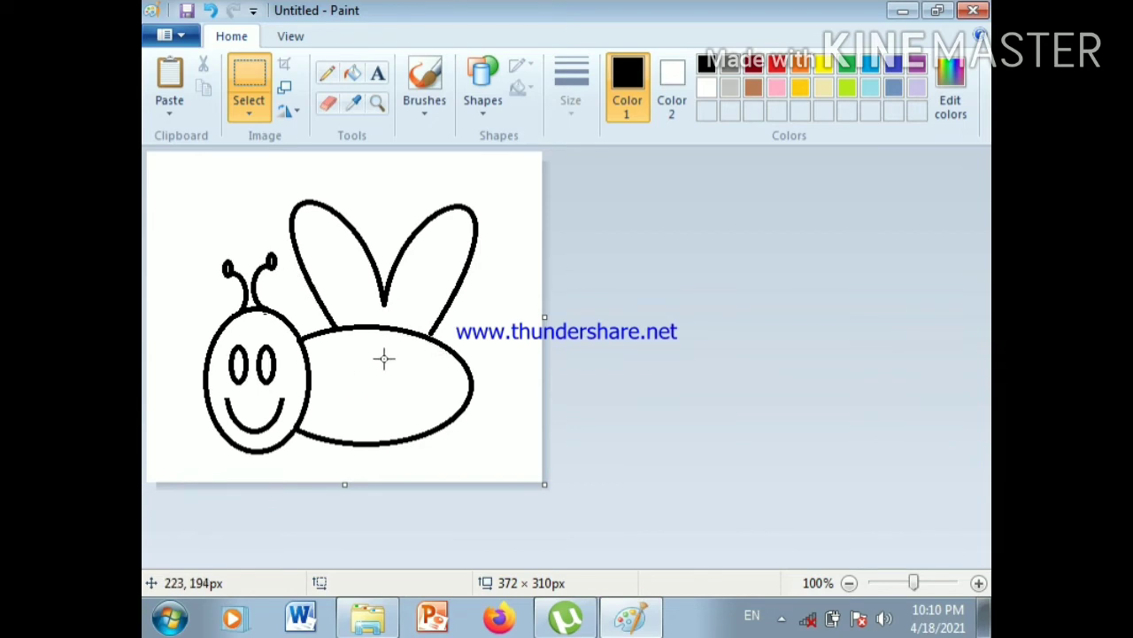
Draw a curve about 20 × 102 px across the body near the head, from upper to lower outline, bulging right
{"action": "left_click", "coordinate": [484, 117]}
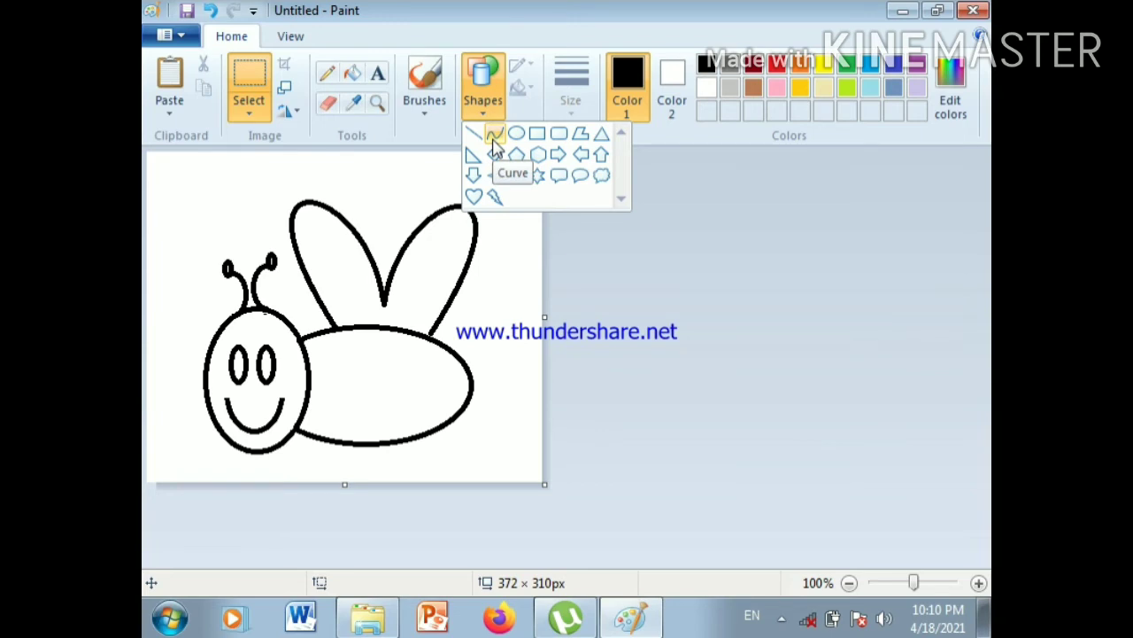
{"action": "left_click", "coordinate": [495, 137]}
{"action": "left_click_drag", "start_coordinate": [324, 330], "coordinate": [325, 440]}
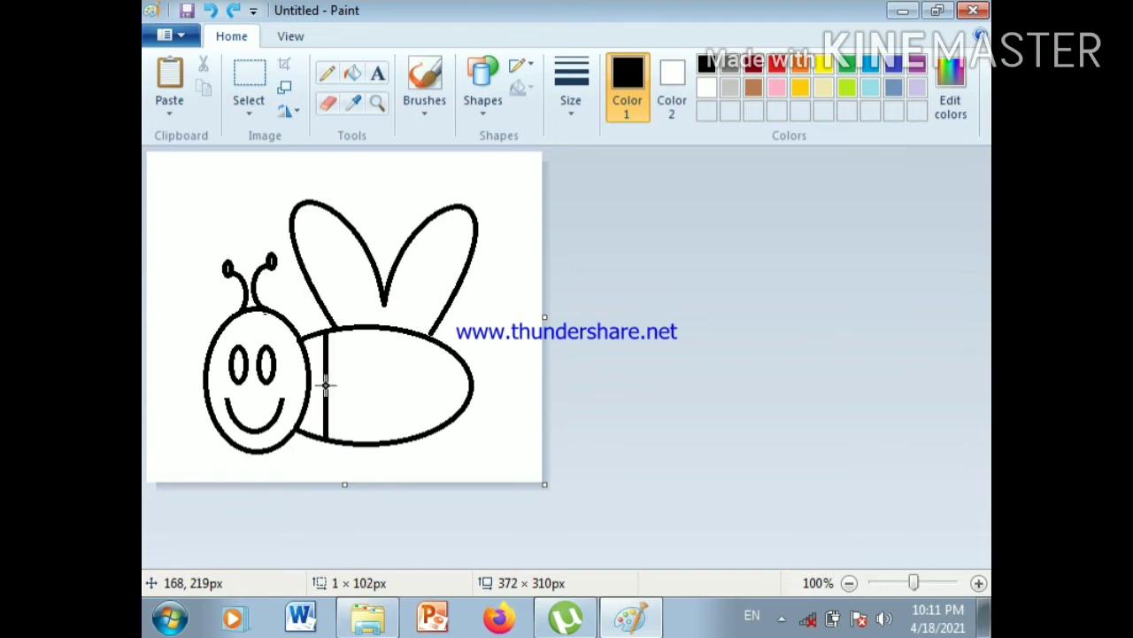
{"action": "left_click_drag", "start_coordinate": [325, 383], "coordinate": [345, 379]}
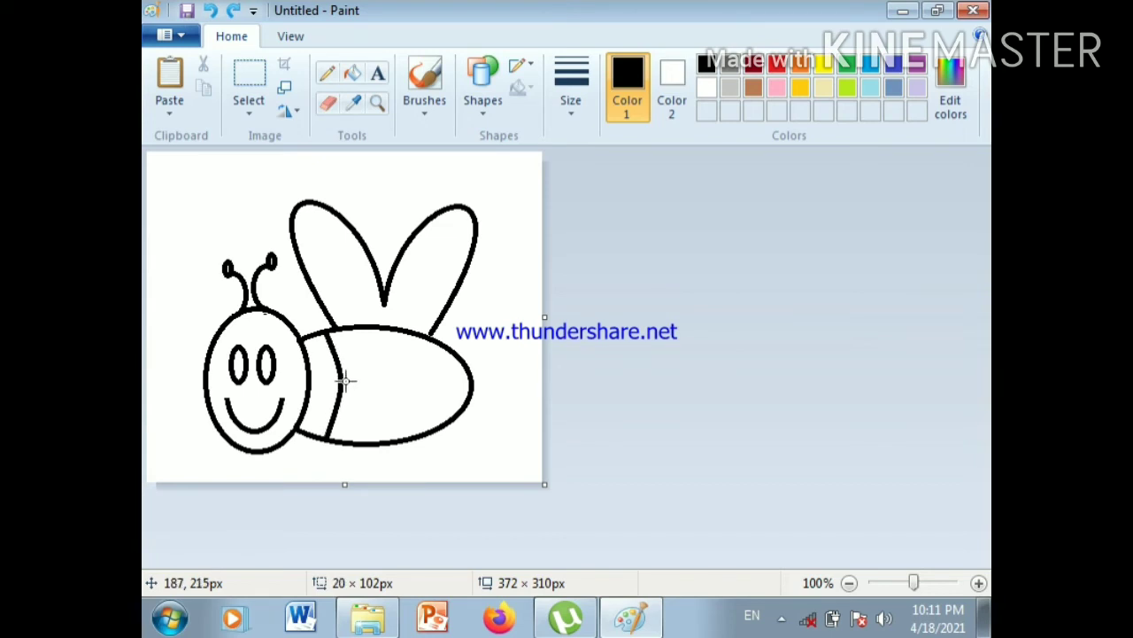
Draw a second stripe curve about 19 × 112 px across the middle of the body, bulging right like the first
{"action": "left_click", "coordinate": [496, 108]}
{"action": "left_click", "coordinate": [495, 133]}
{"action": "left_click_drag", "start_coordinate": [362, 328], "coordinate": [361, 446]}
{"action": "left_click_drag", "start_coordinate": [361, 388], "coordinate": [378, 381]}
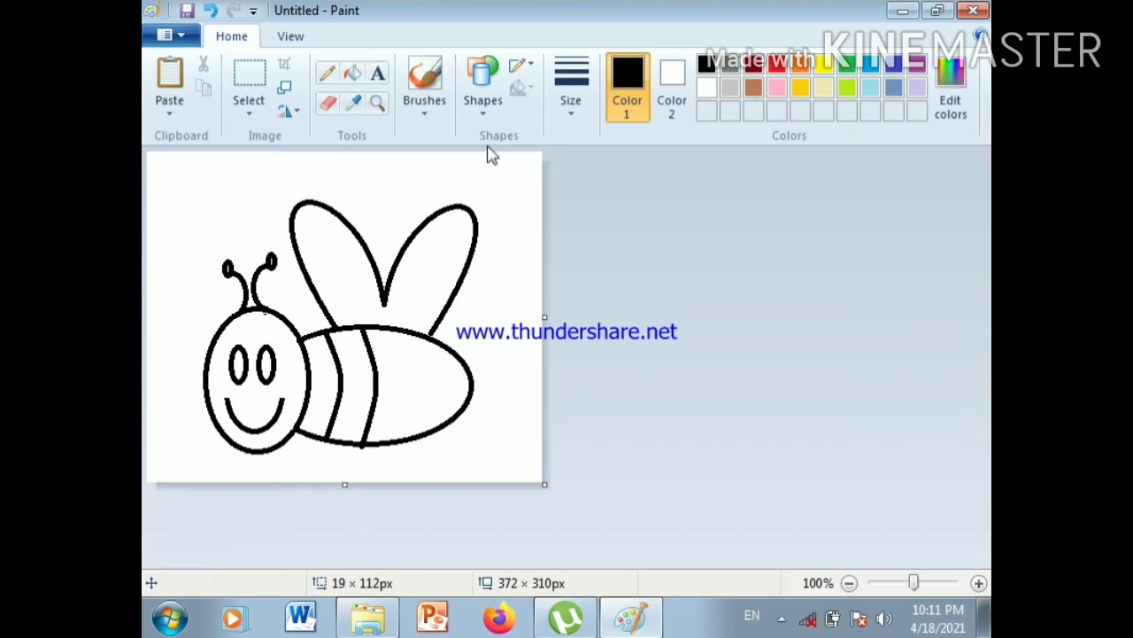
Draw a third stripe curve about 27 × 108 px across the body, right of the second and bulging right
{"action": "left_click", "coordinate": [485, 107]}
{"action": "left_click", "coordinate": [502, 129]}
{"action": "left_click_drag", "start_coordinate": [398, 325], "coordinate": [398, 441]}
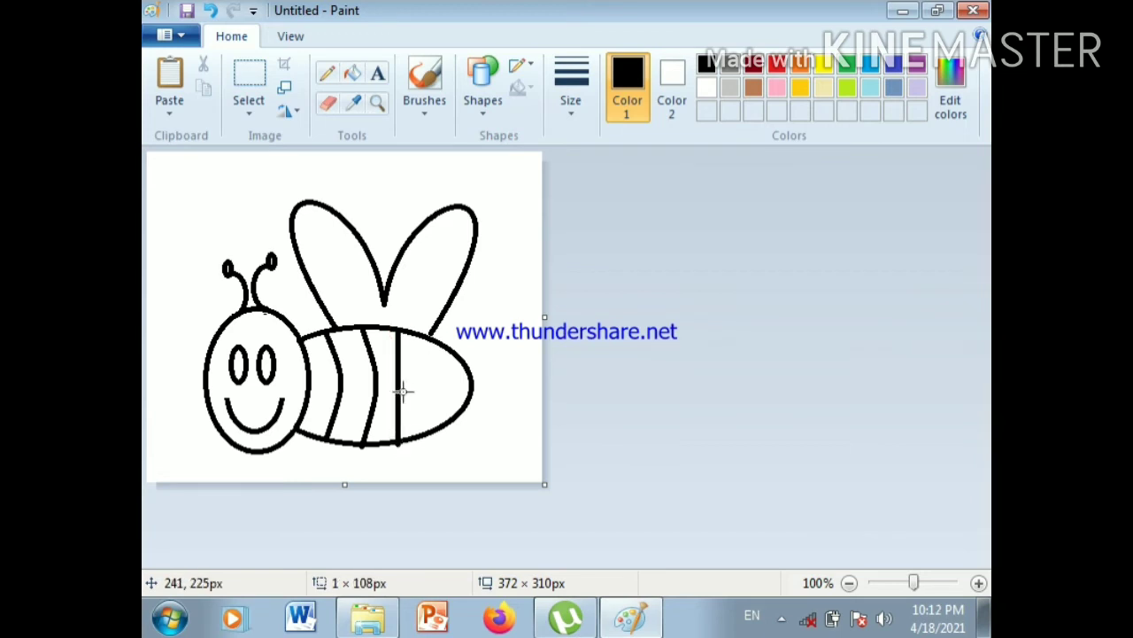
{"action": "left_click_drag", "start_coordinate": [400, 391], "coordinate": [424, 384]}
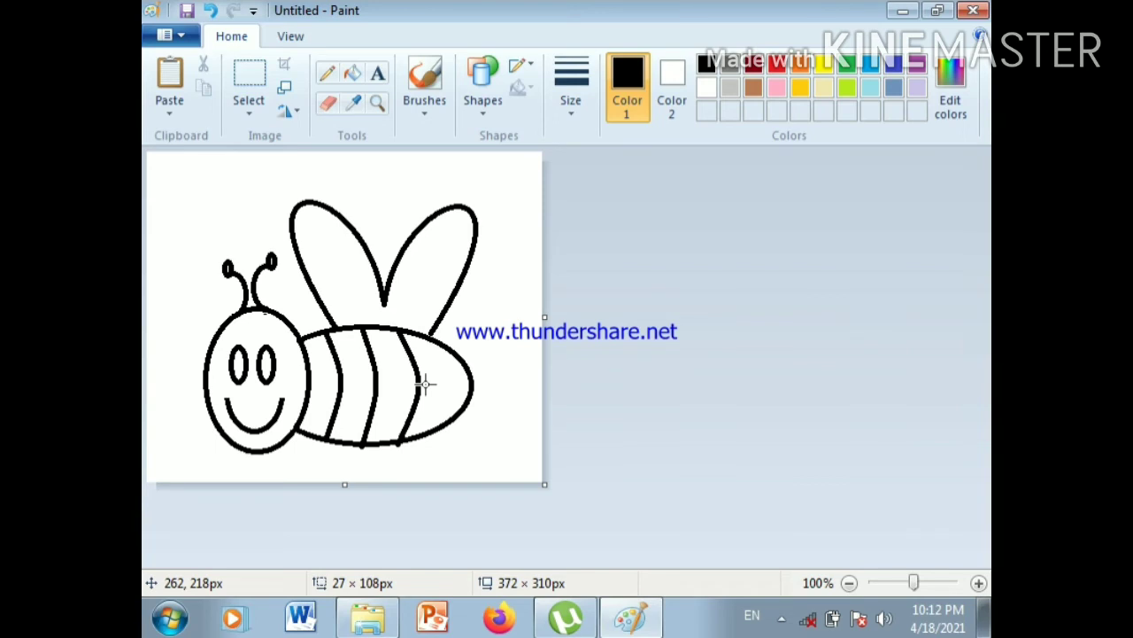
Draw a fourth stripe curve about 16 × 83 px across the narrowing tail end of the body, bulging right
{"action": "left_click", "coordinate": [484, 110]}
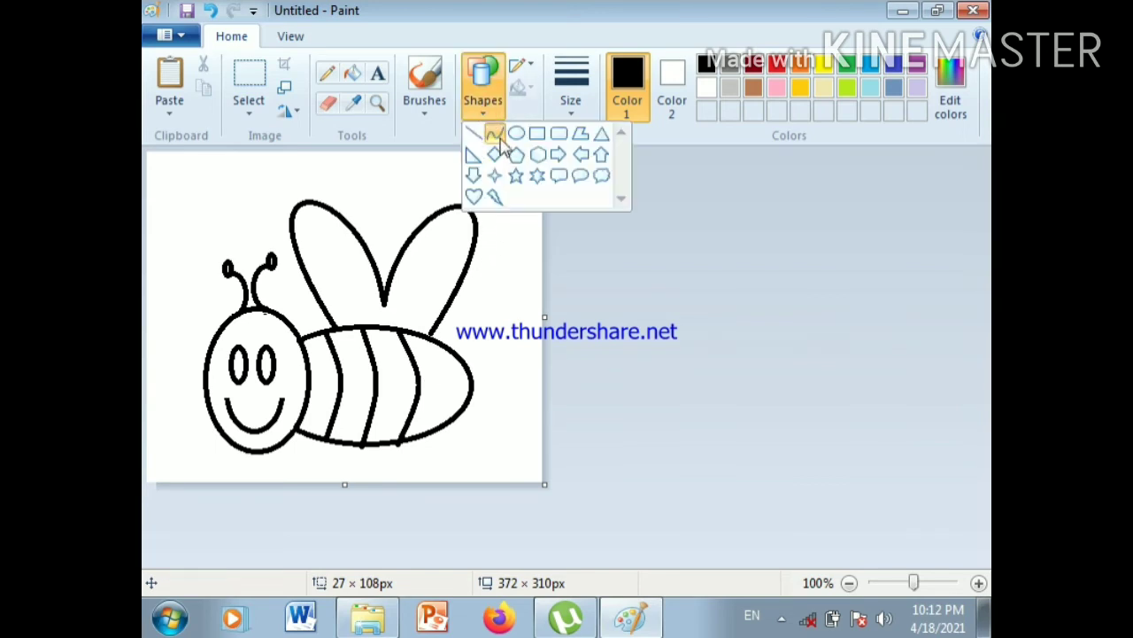
{"action": "left_click", "coordinate": [500, 140]}
{"action": "left_click_drag", "start_coordinate": [437, 338], "coordinate": [454, 388]}
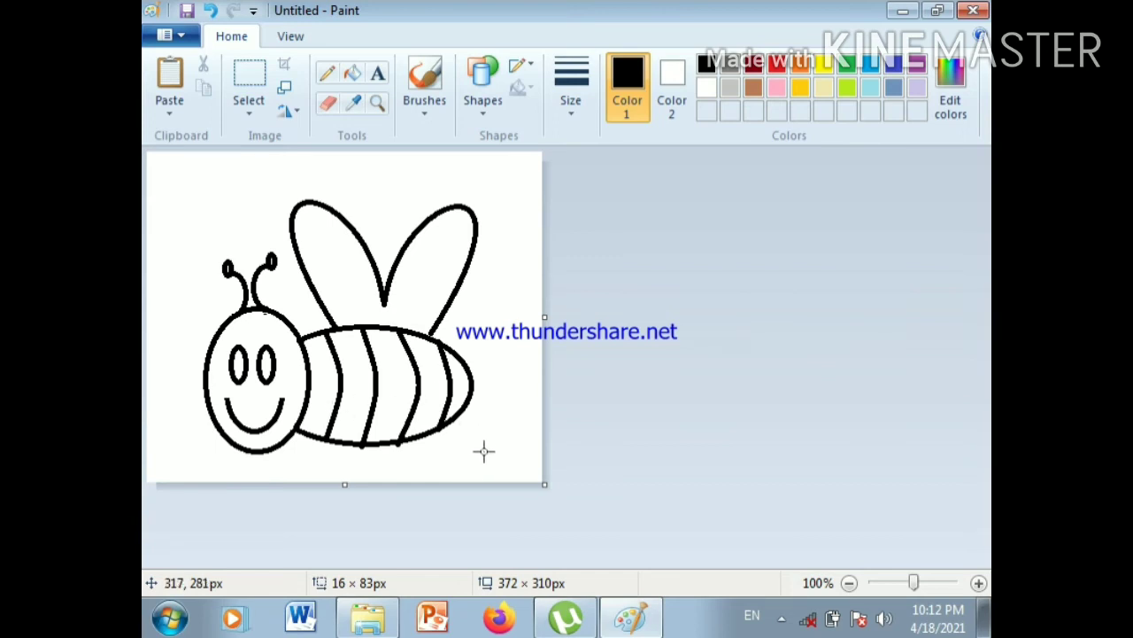
Draw four short slanted lines about 18 px tall with the Line shape under the body as two pairs of legs
{"action": "left_click", "coordinate": [483, 113]}
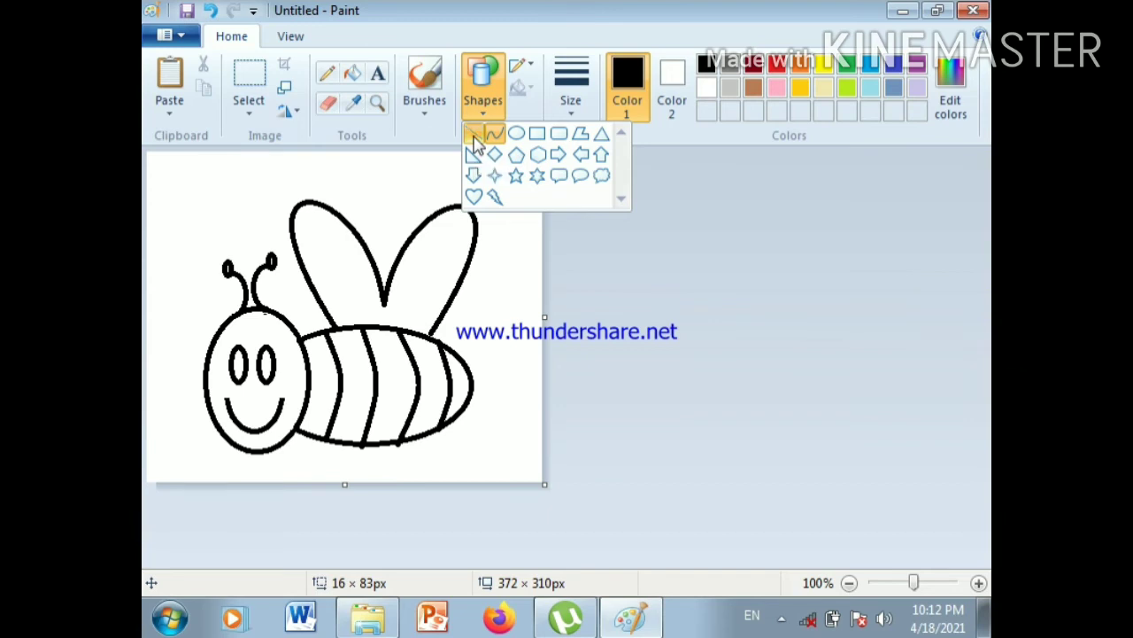
{"action": "left_click", "coordinate": [475, 139]}
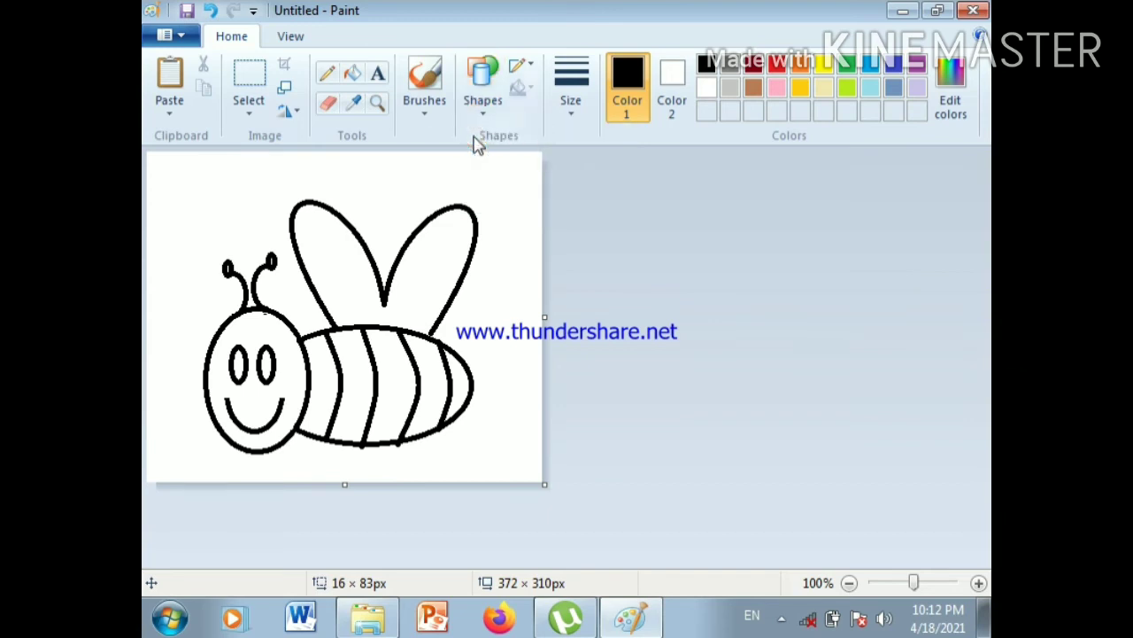
{"action": "left_click", "coordinate": [334, 441]}
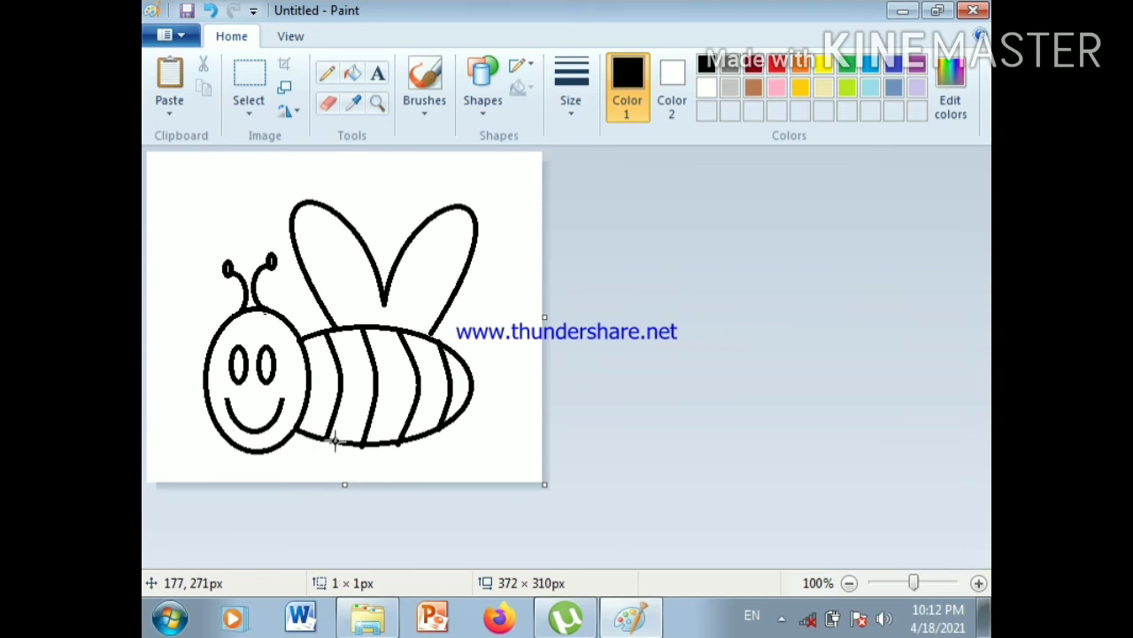
{"action": "left_click_drag", "start_coordinate": [334, 440], "coordinate": [345, 461]}
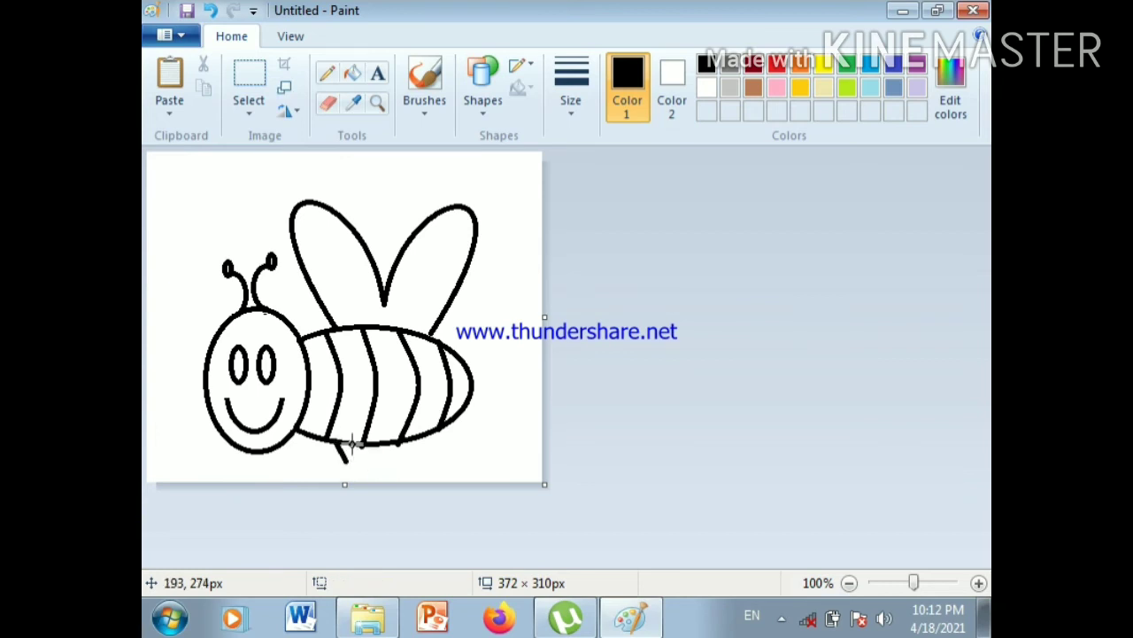
{"action": "mouse_move", "coordinate": [352, 443]}
{"action": "left_mouse_down"}
{"action": "mouse_move", "coordinate": [361, 458]}
{"action": "mouse_move", "coordinate": [386, 450]}
{"action": "mouse_move", "coordinate": [396, 461]}
{"action": "left_mouse_up"}
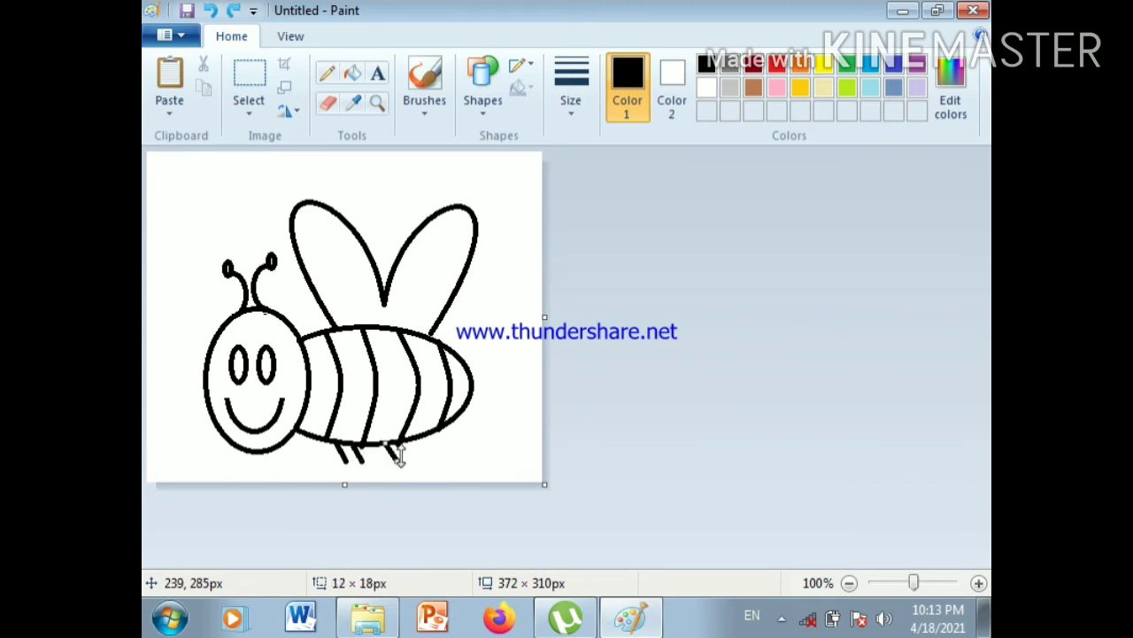
{"action": "left_click", "coordinate": [433, 460]}
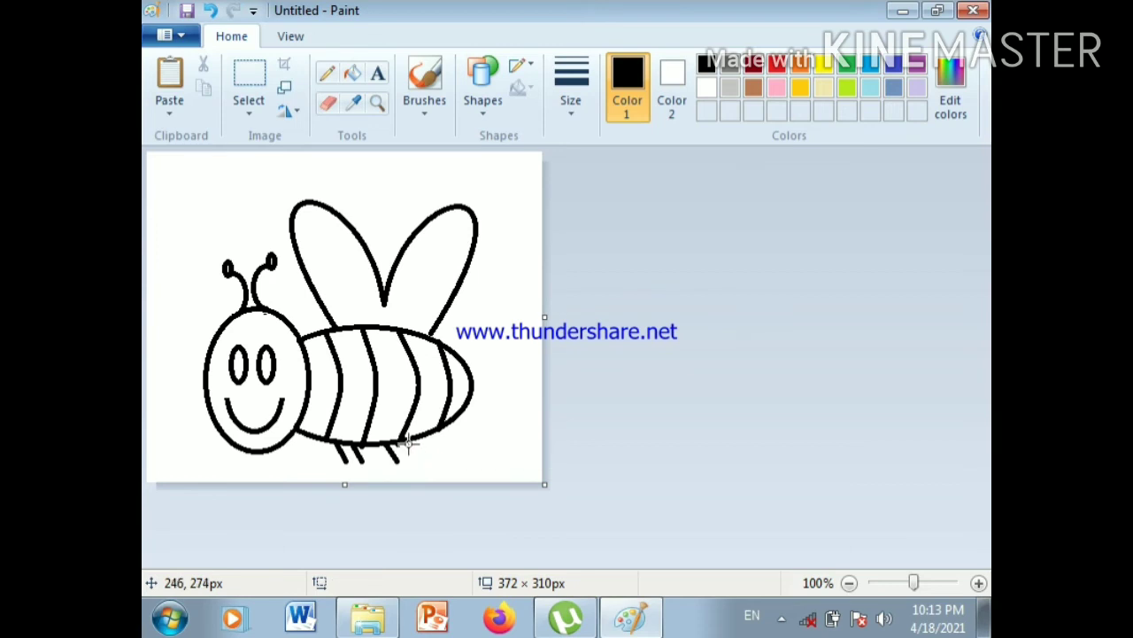
{"action": "left_click_drag", "start_coordinate": [407, 443], "coordinate": [412, 458]}
Draw two lines meeting in a point facing right as a stinger in the canvas's empty upper-left corner
{"action": "left_click", "coordinate": [184, 172]}
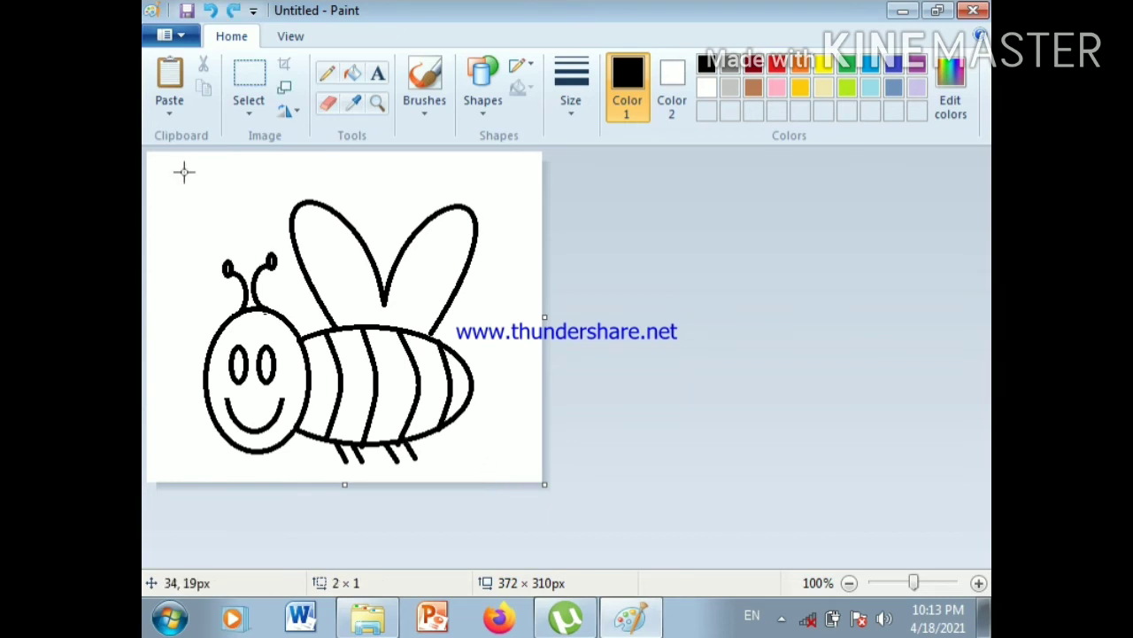
{"action": "left_click_drag", "start_coordinate": [184, 172], "coordinate": [181, 200]}
{"action": "left_click", "coordinate": [242, 194]}
{"action": "left_click", "coordinate": [271, 203]}
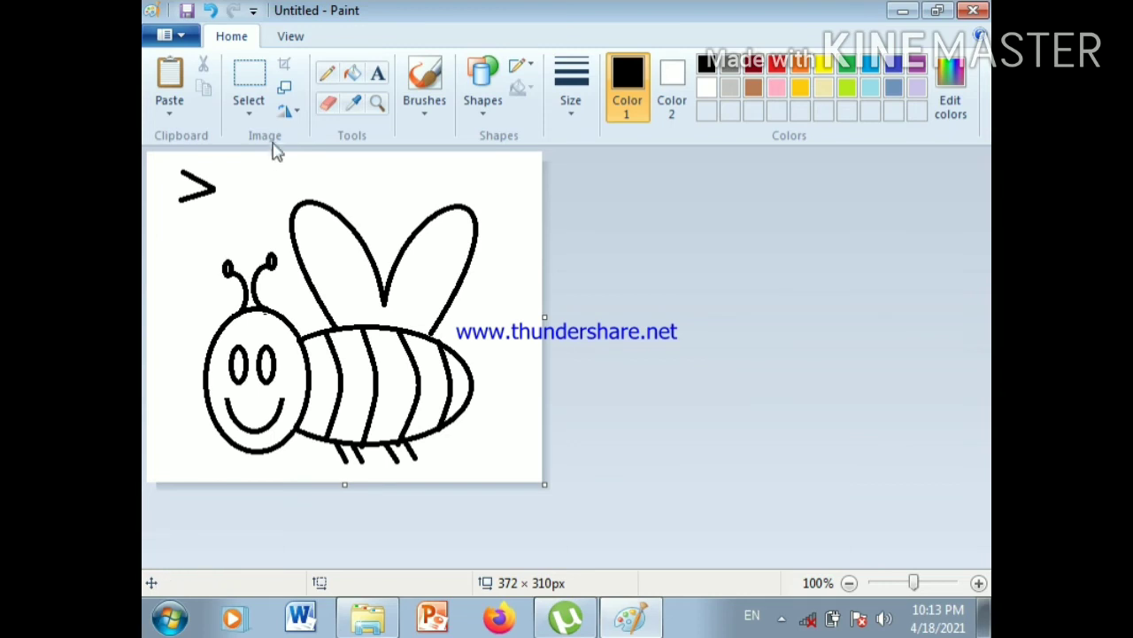
Select the pointed stinger and move it onto the right tip of the body
{"action": "left_click", "coordinate": [259, 85]}
{"action": "left_click_drag", "start_coordinate": [158, 156], "coordinate": [238, 215]}
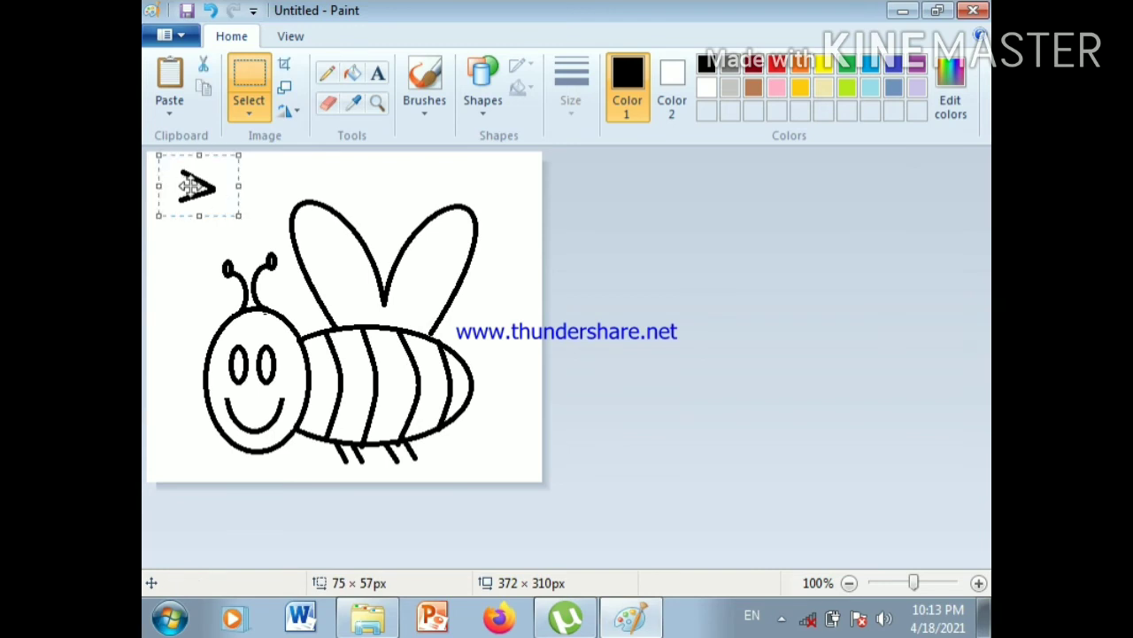
{"action": "left_click_drag", "start_coordinate": [194, 185], "coordinate": [481, 384]}
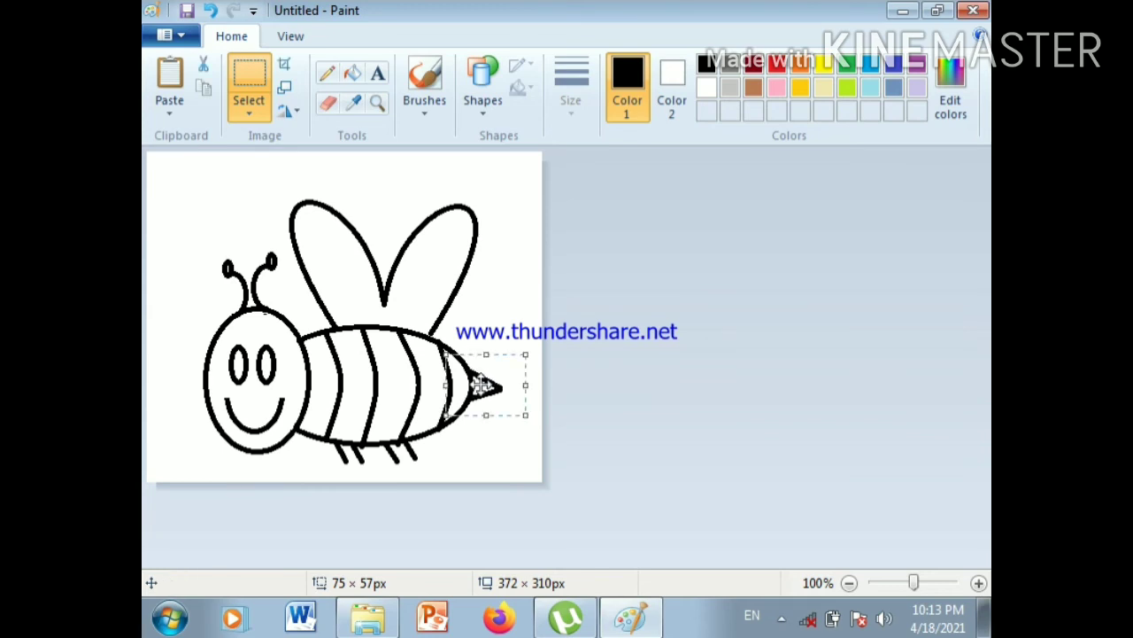
{"action": "left_click", "coordinate": [509, 314]}
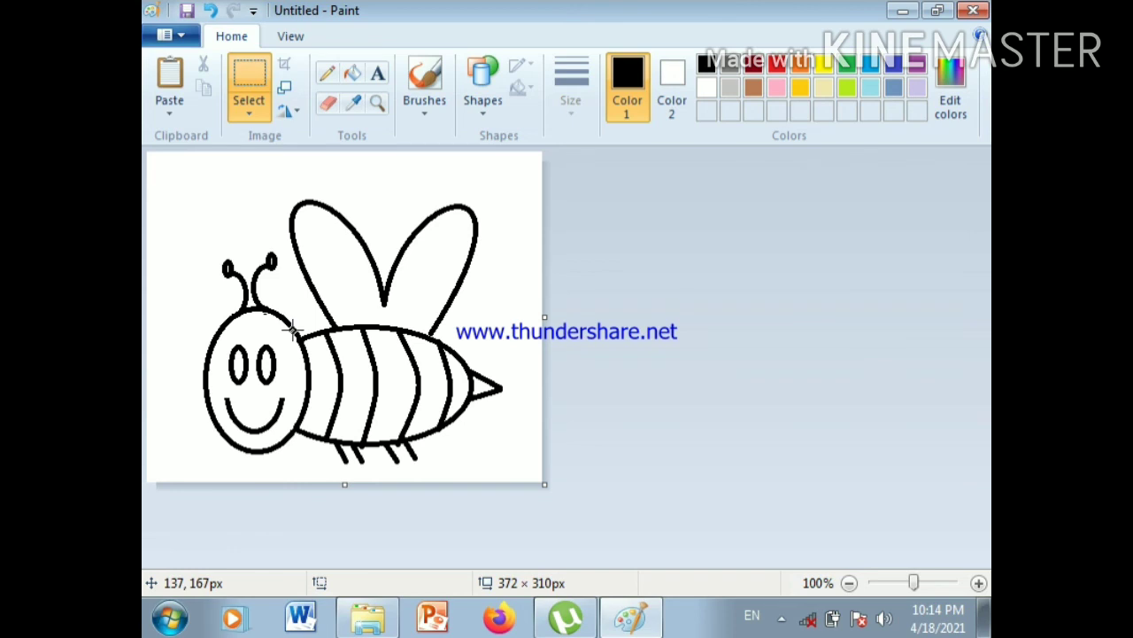
Fill the first, third and fifth bands of the body with yellow
{"action": "left_click", "coordinate": [352, 74]}
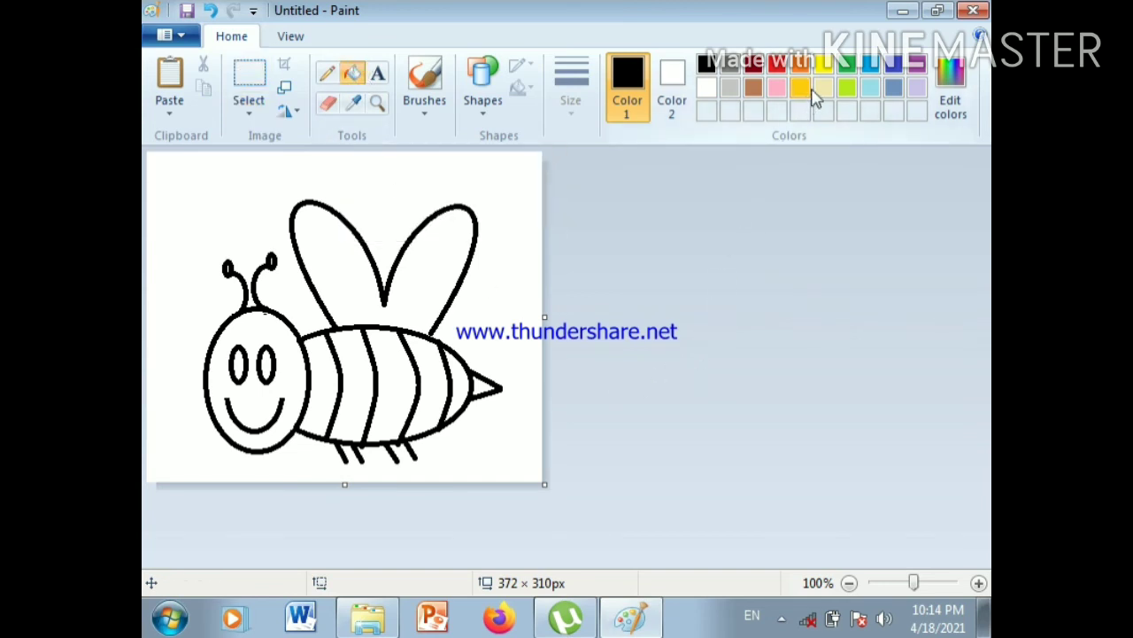
{"action": "left_click", "coordinate": [827, 66]}
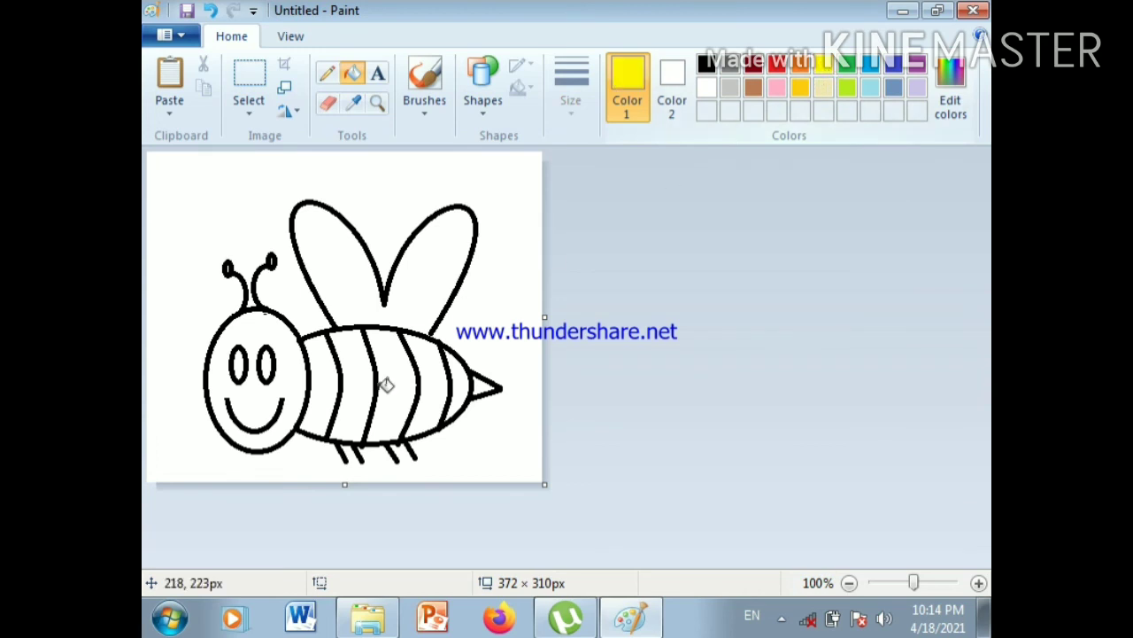
{"action": "left_click", "coordinate": [334, 380]}
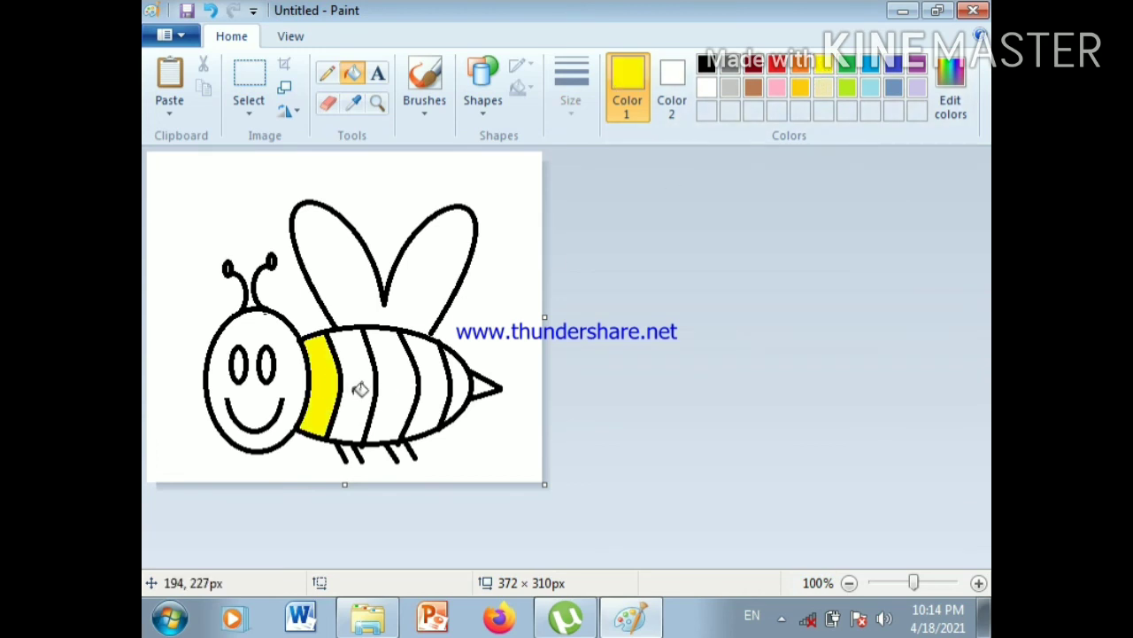
{"action": "left_click", "coordinate": [392, 390]}
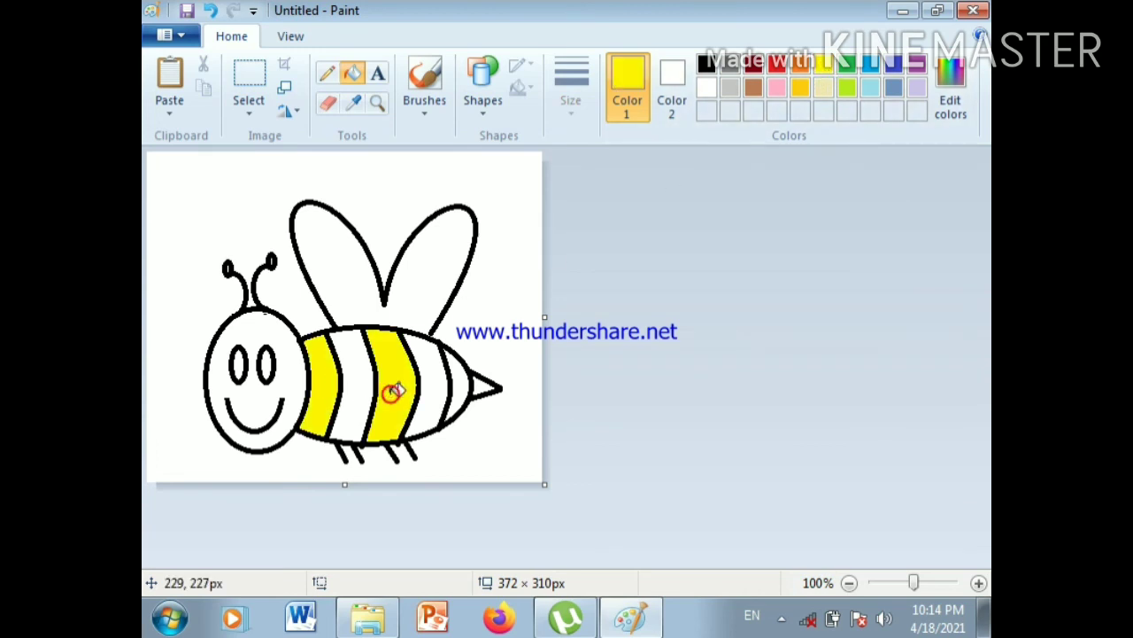
{"action": "left_click", "coordinate": [463, 395]}
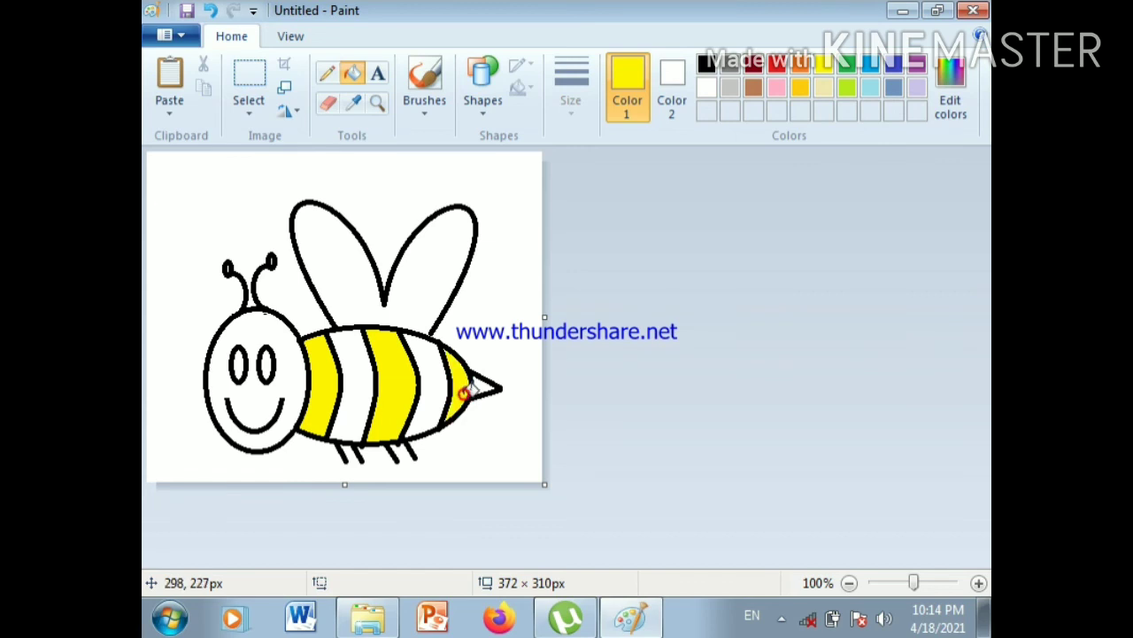
Fill the second and fourth bands of the body with black
{"action": "left_click", "coordinate": [707, 67]}
{"action": "left_click", "coordinate": [359, 375]}
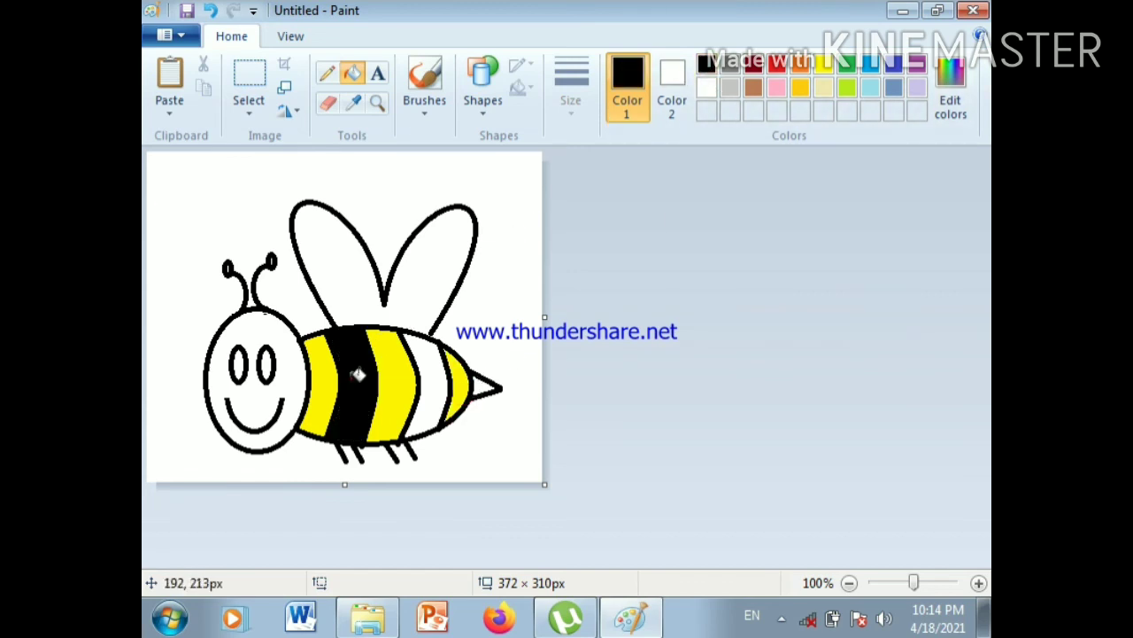
{"action": "left_click", "coordinate": [437, 378]}
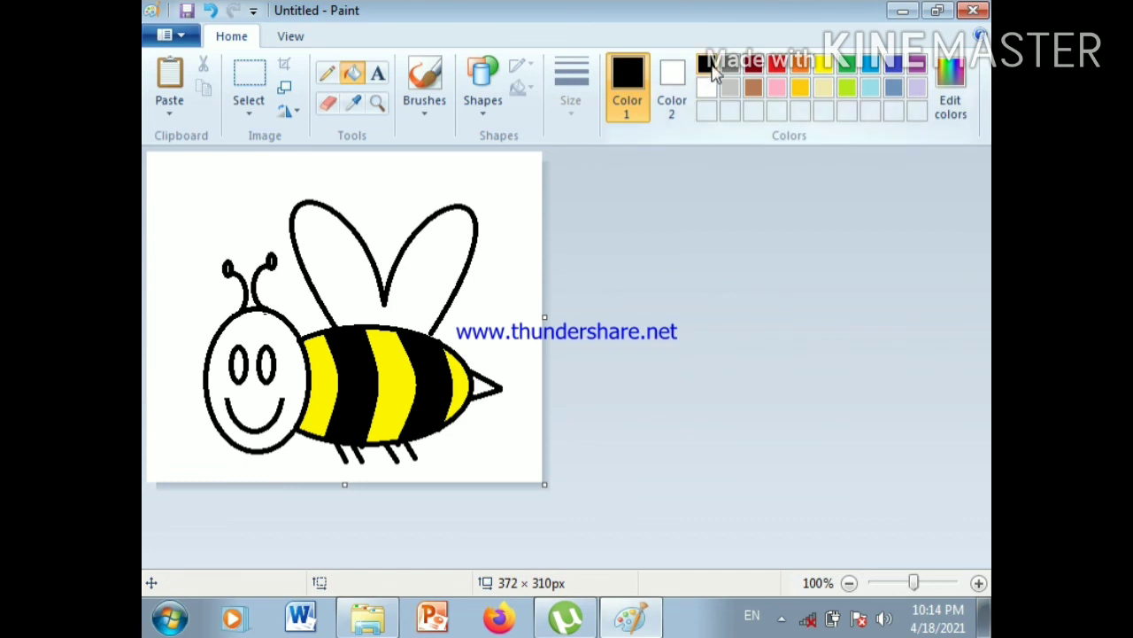
Fill the wings, the stinger and the face with brown
{"action": "left_click", "coordinate": [752, 87]}
{"action": "left_click", "coordinate": [436, 256]}
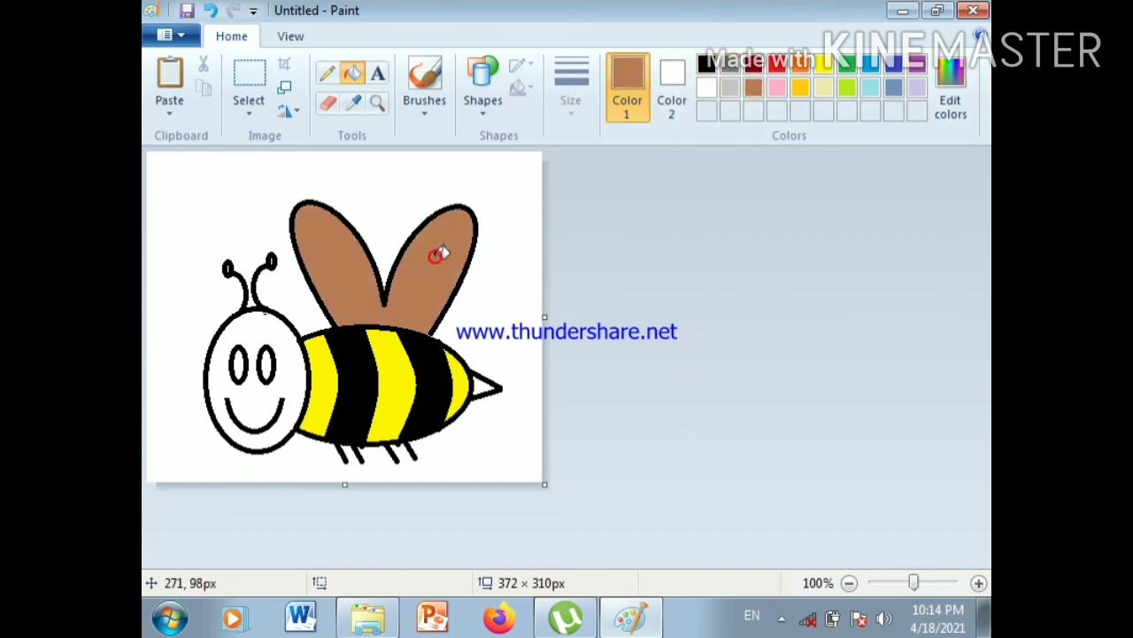
{"action": "left_click", "coordinate": [478, 387]}
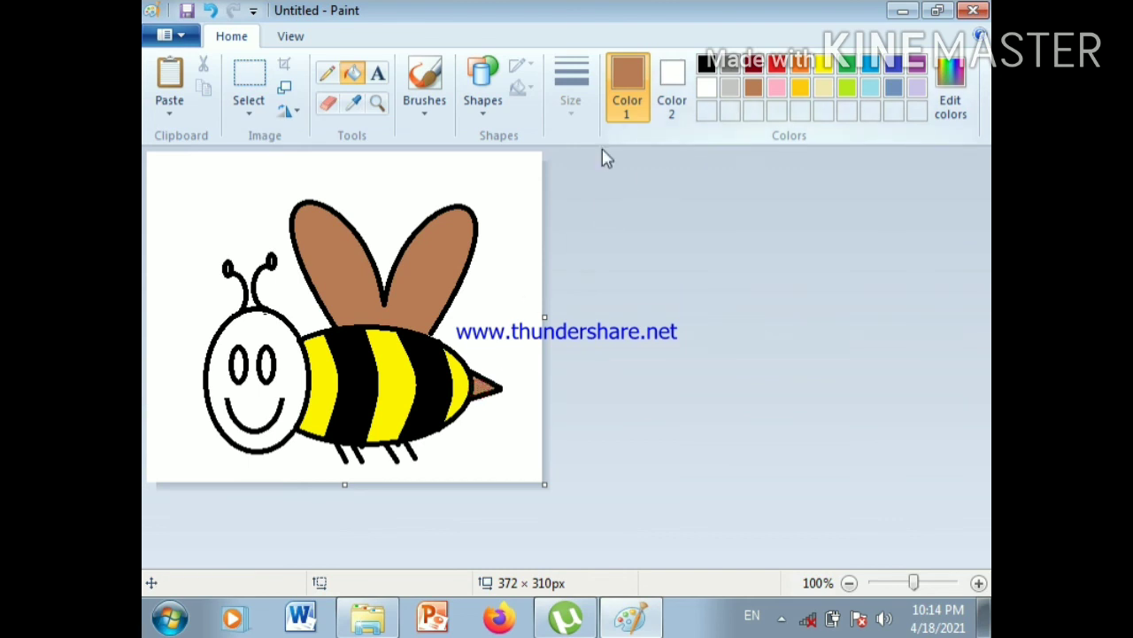
{"action": "left_click", "coordinate": [299, 364]}
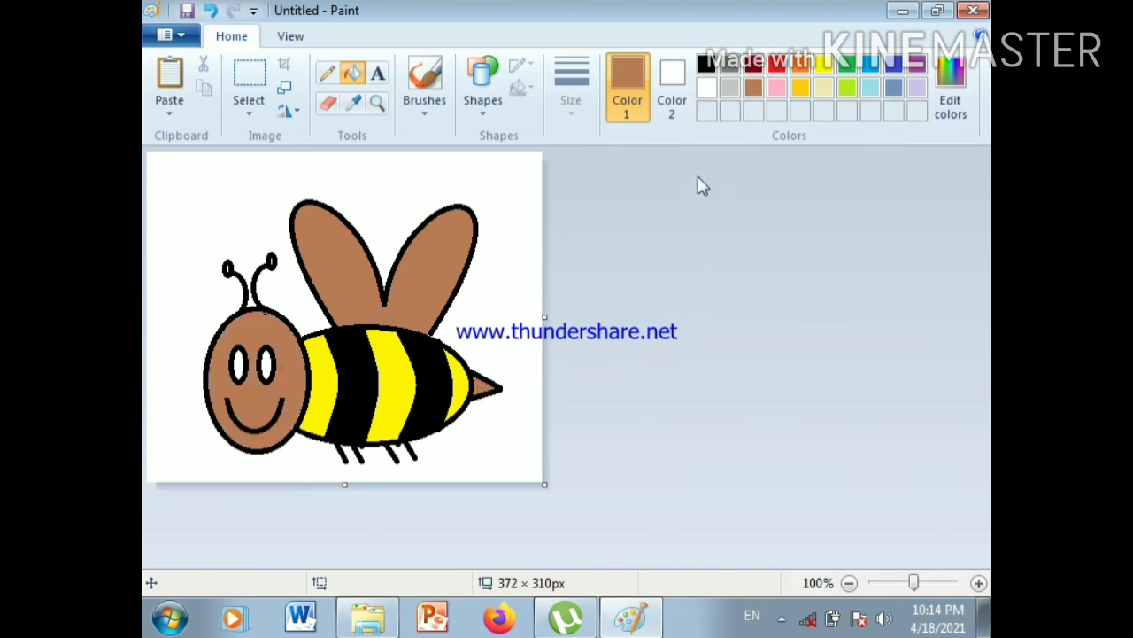
Fill both eyes with black, and the face and wings with yellow
{"action": "left_click", "coordinate": [708, 66]}
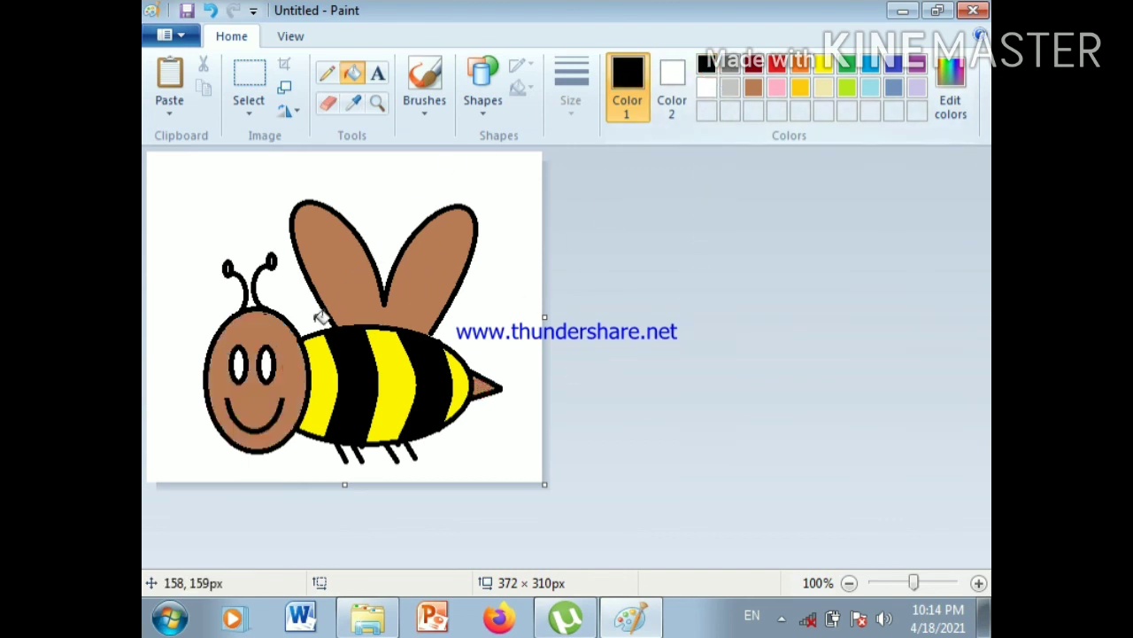
{"action": "left_click", "coordinate": [241, 357]}
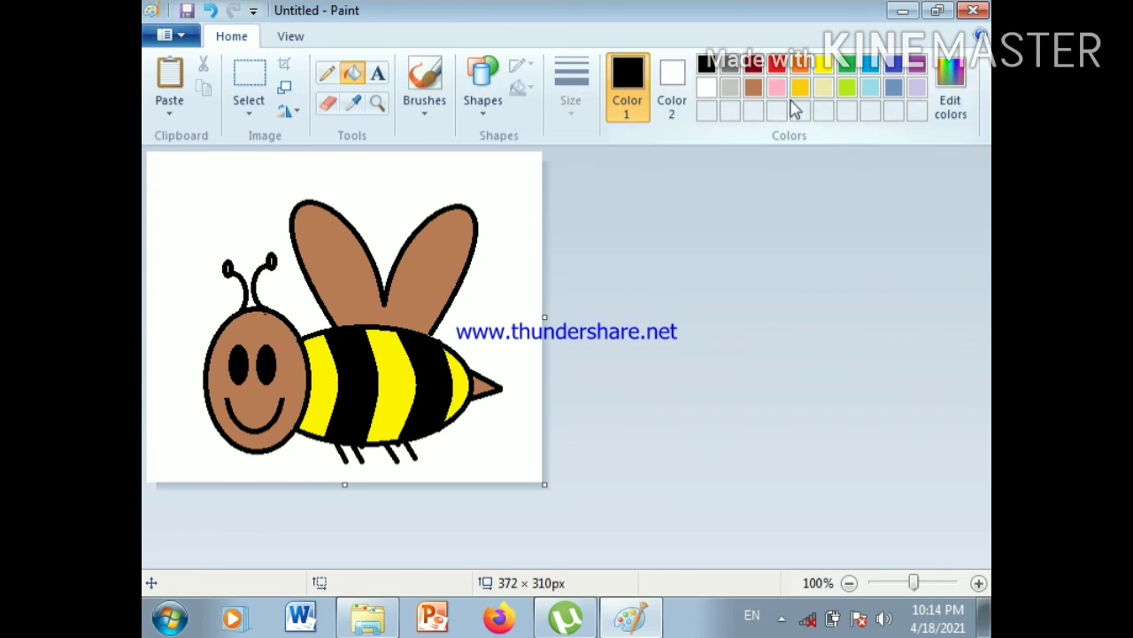
{"action": "left_click", "coordinate": [823, 64]}
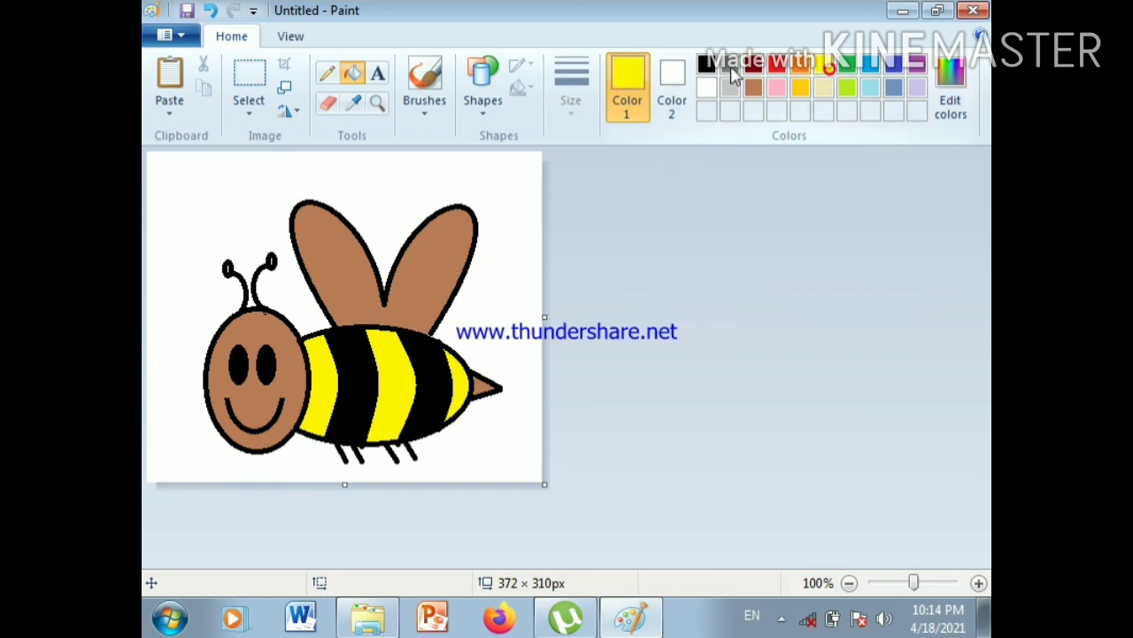
{"action": "left_click", "coordinate": [294, 380]}
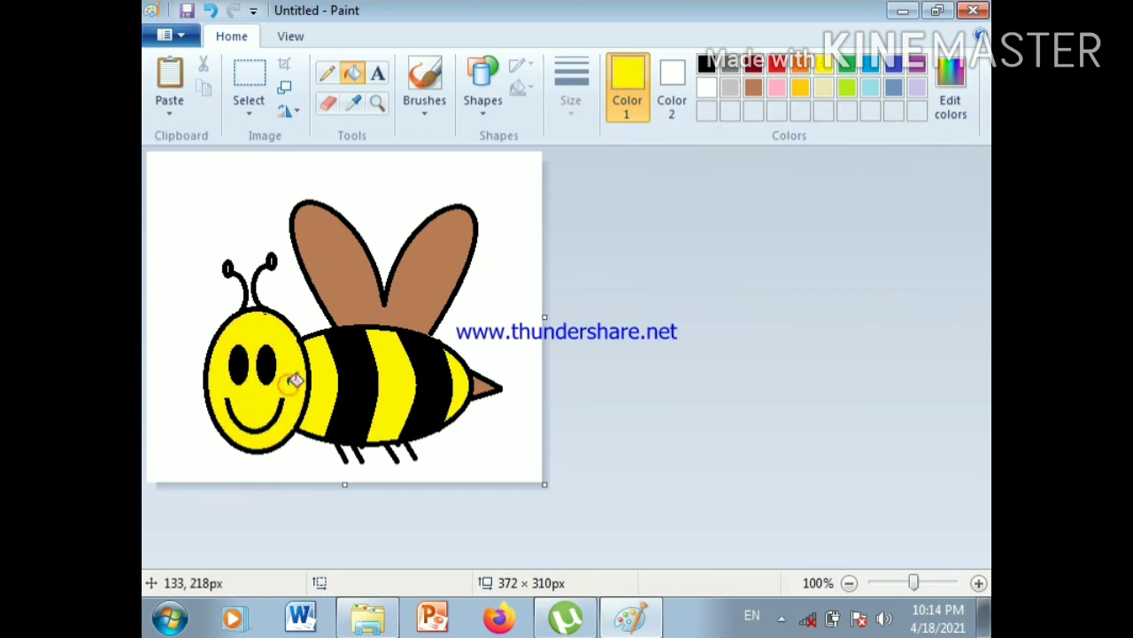
{"action": "left_click", "coordinate": [452, 264]}
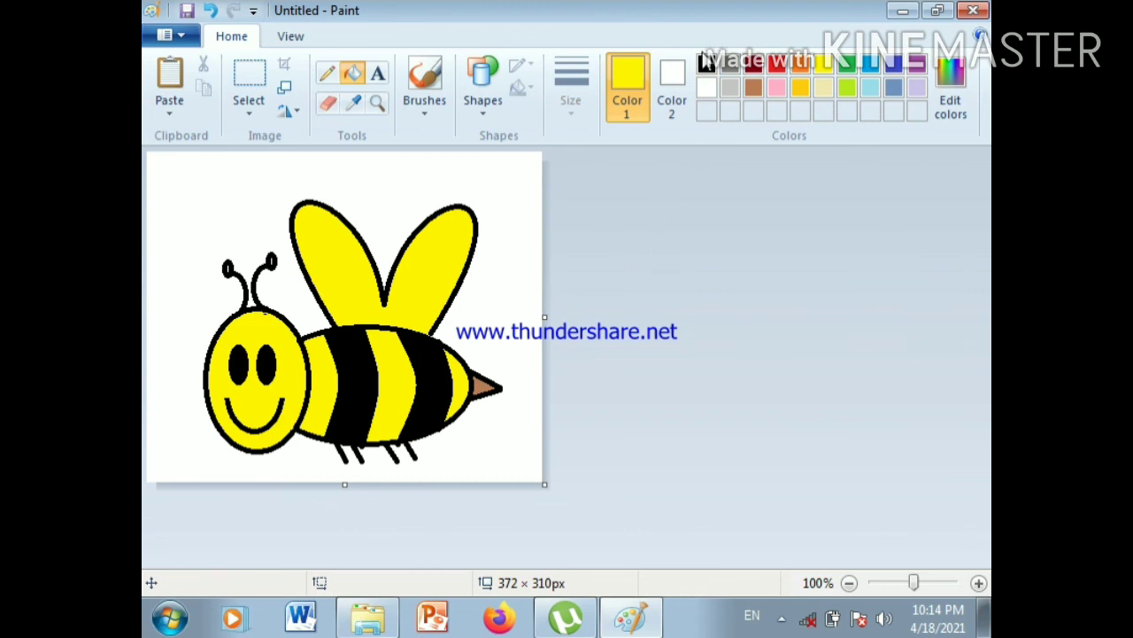
Try black as the stinger's fill and replace it with yellow
{"action": "left_click", "coordinate": [706, 63]}
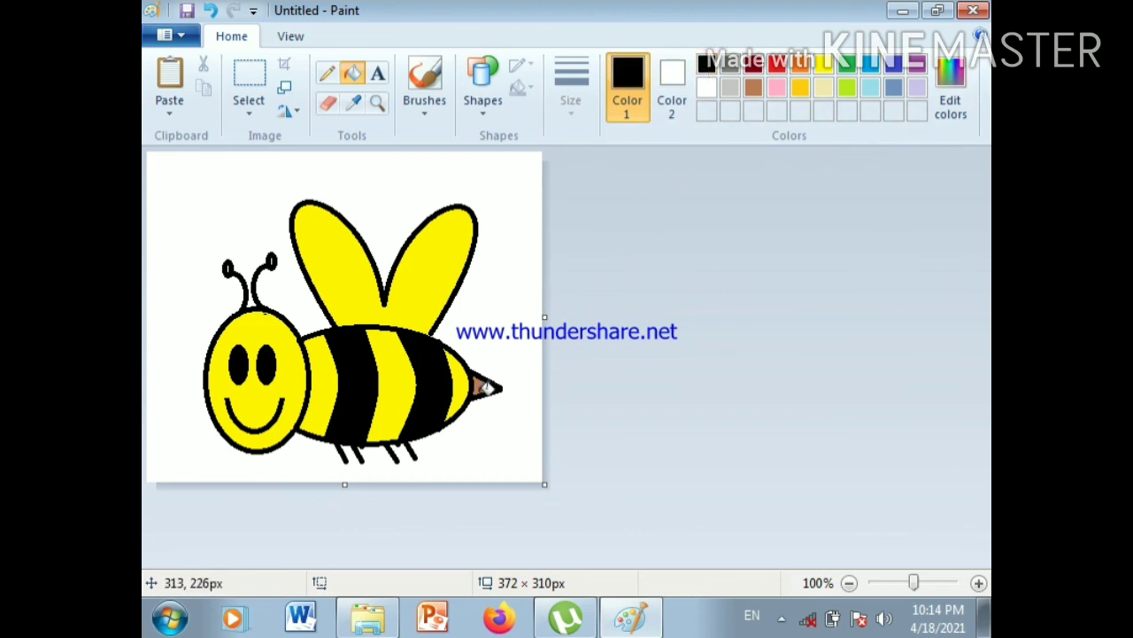
{"action": "left_click", "coordinate": [479, 385]}
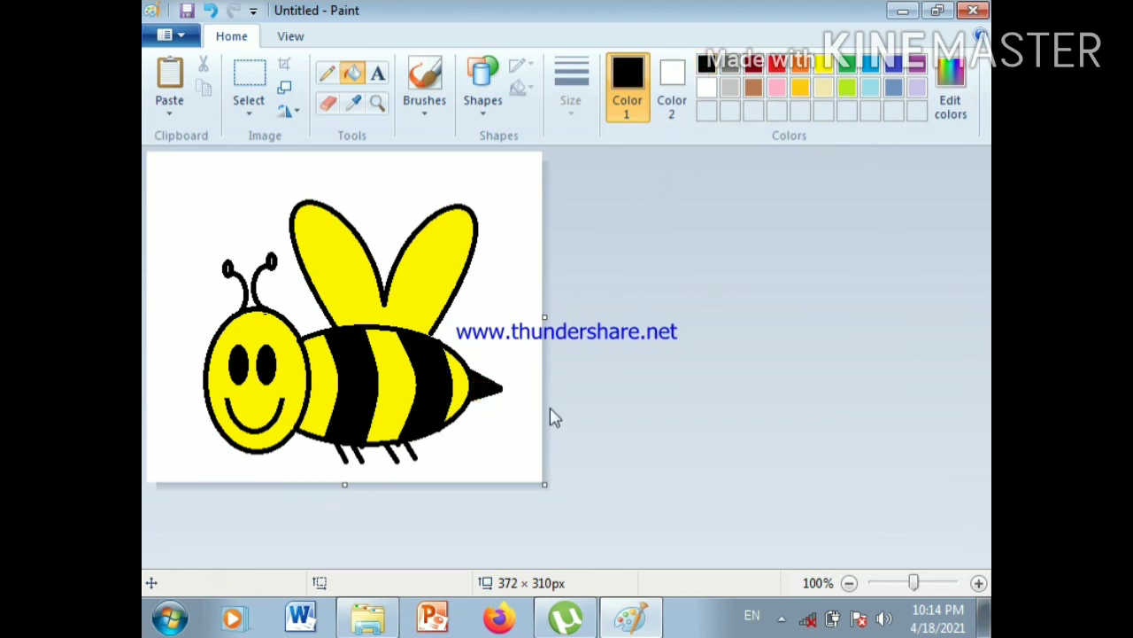
{"action": "left_click", "coordinate": [823, 66]}
{"action": "left_click", "coordinate": [481, 386]}
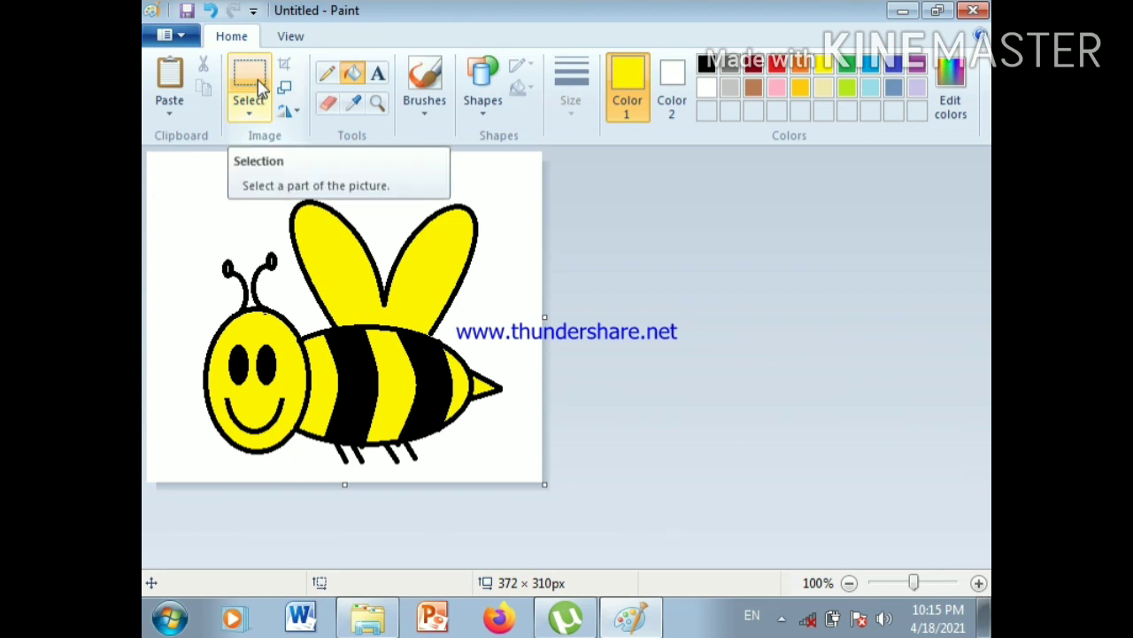
Select the whole bee with a rectangle of about 337 × 294 px and move it towards the canvas's upper-left corner
{"action": "left_click", "coordinate": [258, 81]}
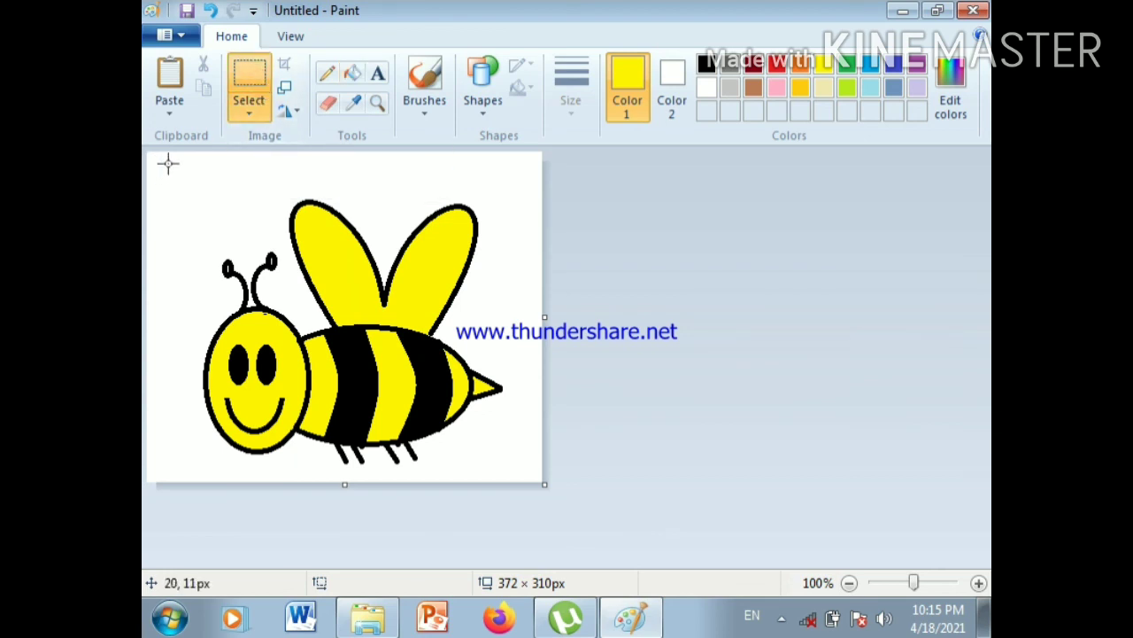
{"action": "left_click_drag", "start_coordinate": [166, 160], "coordinate": [523, 474]}
{"action": "left_click_drag", "start_coordinate": [431, 392], "coordinate": [405, 348]}
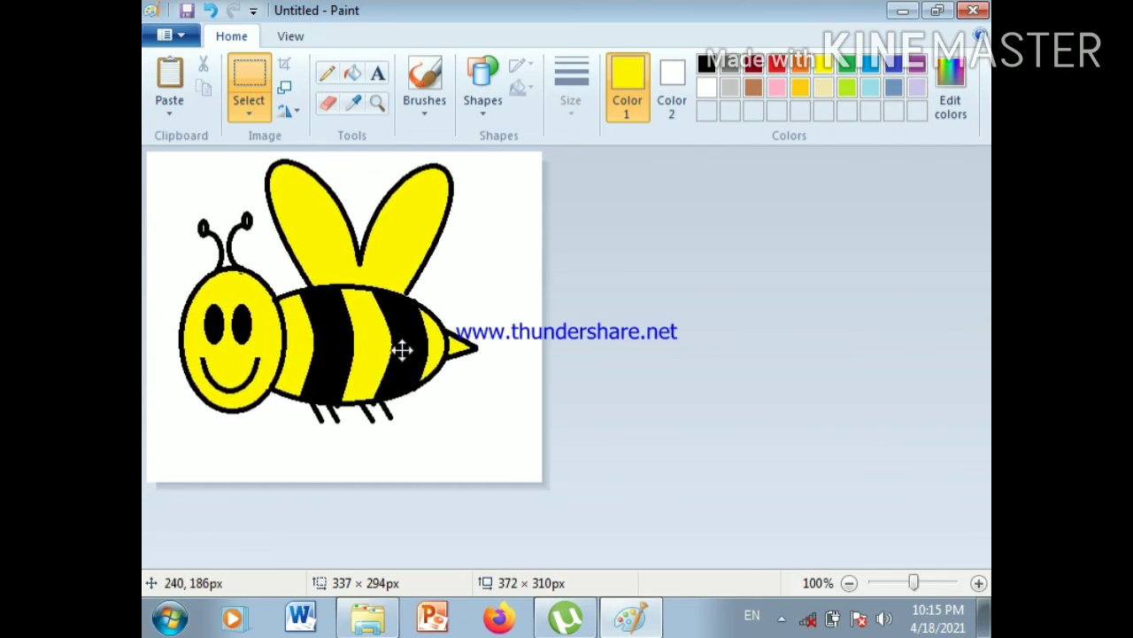